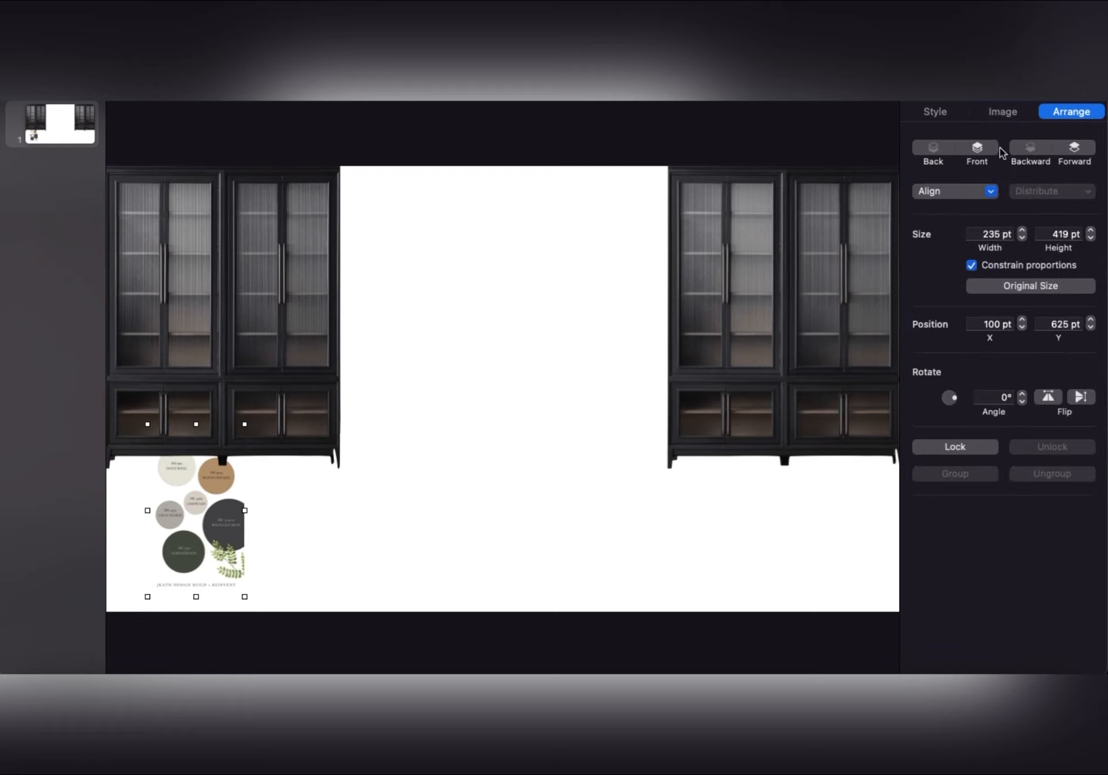
- Bring the fall color palette image to the front of the cabinets and deselect it
click(978, 151)
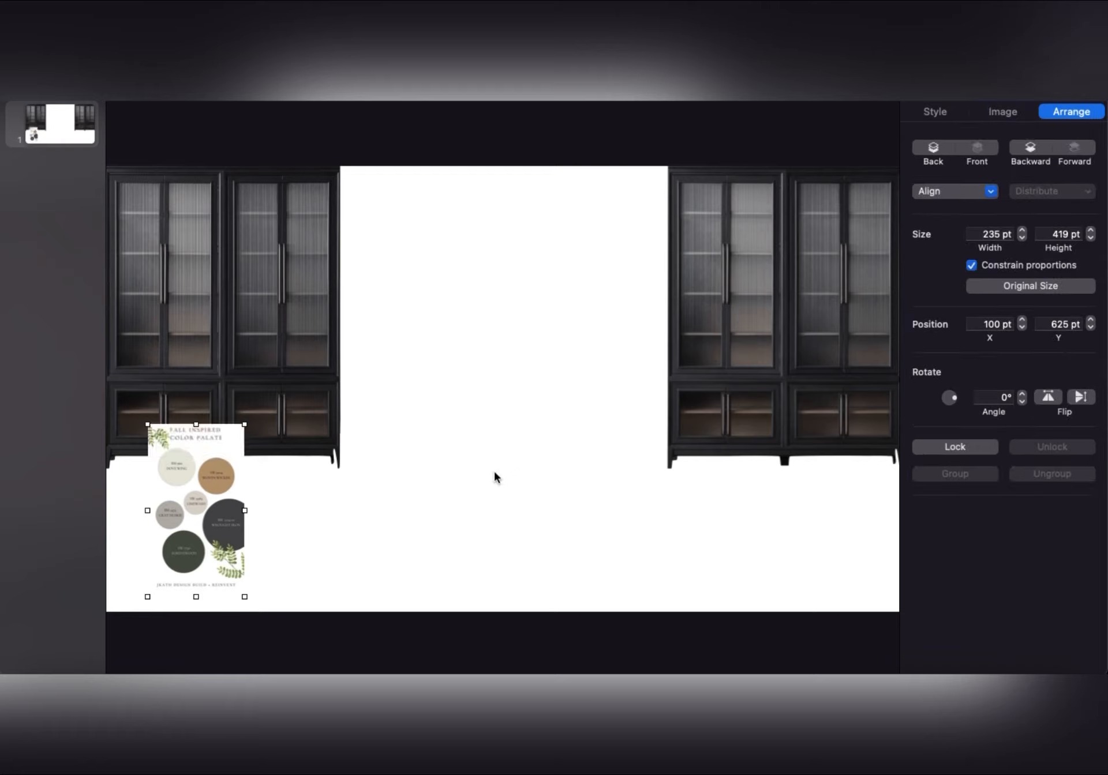
click(399, 504)
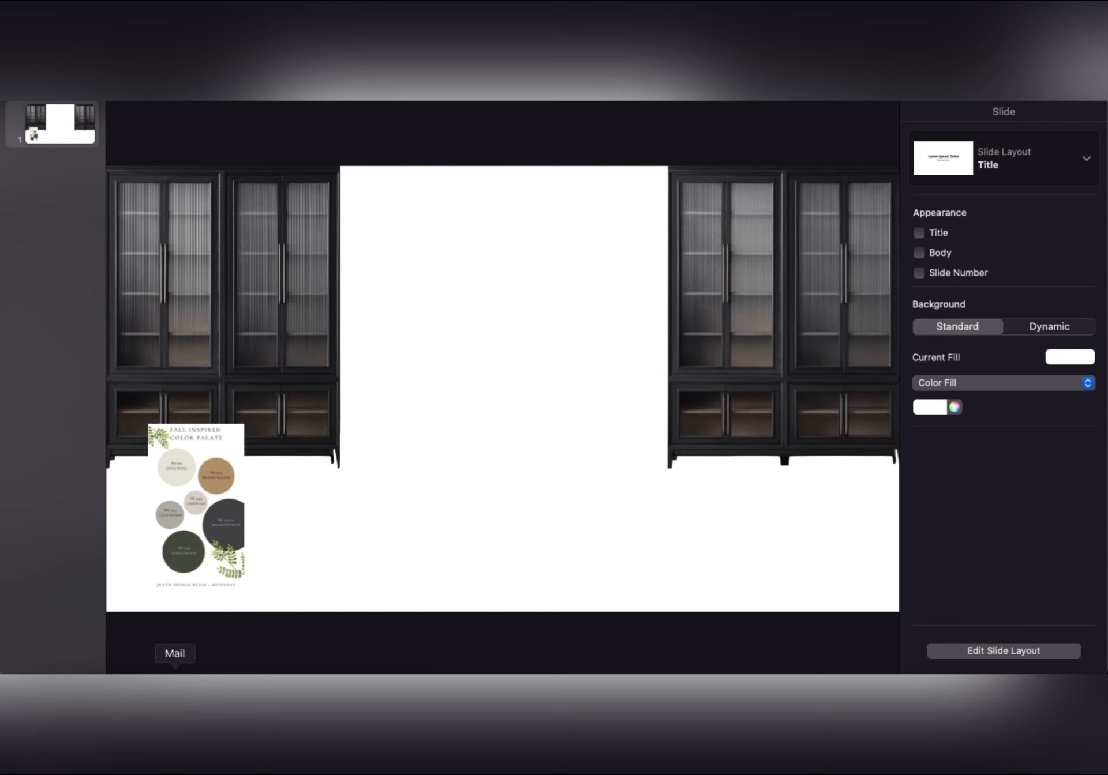
- Switch to the browser and show the long three-seat photo on the Novak Vegan Leather Banquette product page
click(141, 672)
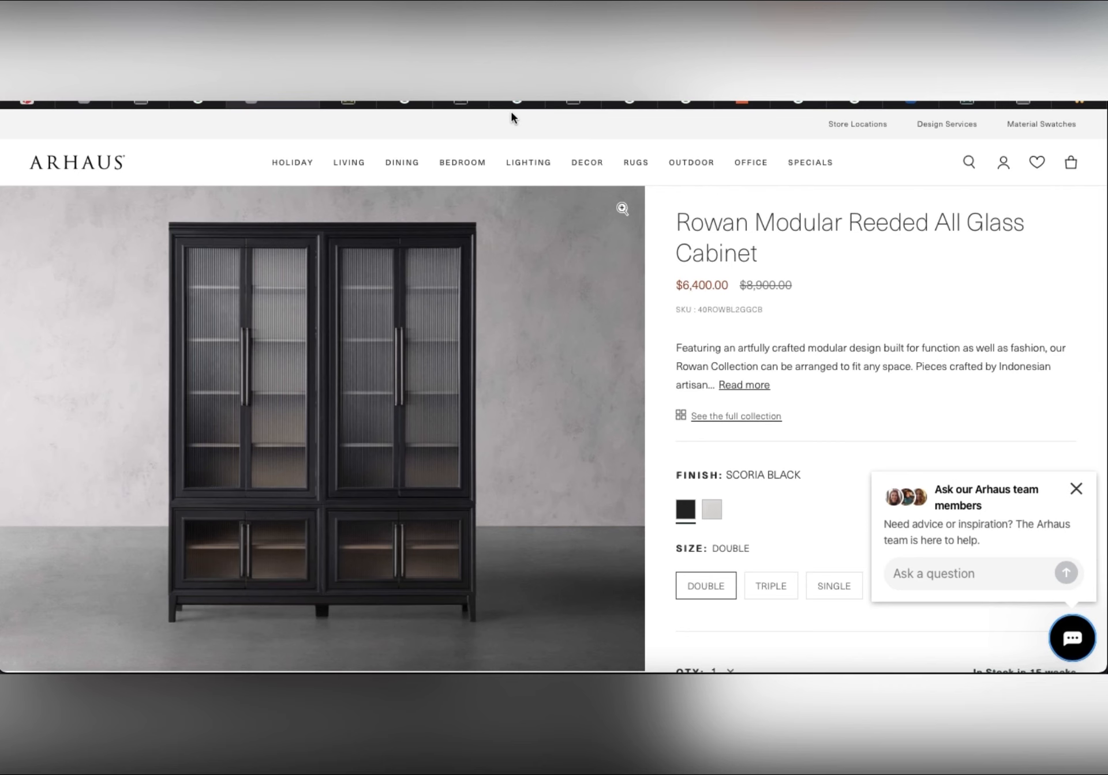
click(158, 103)
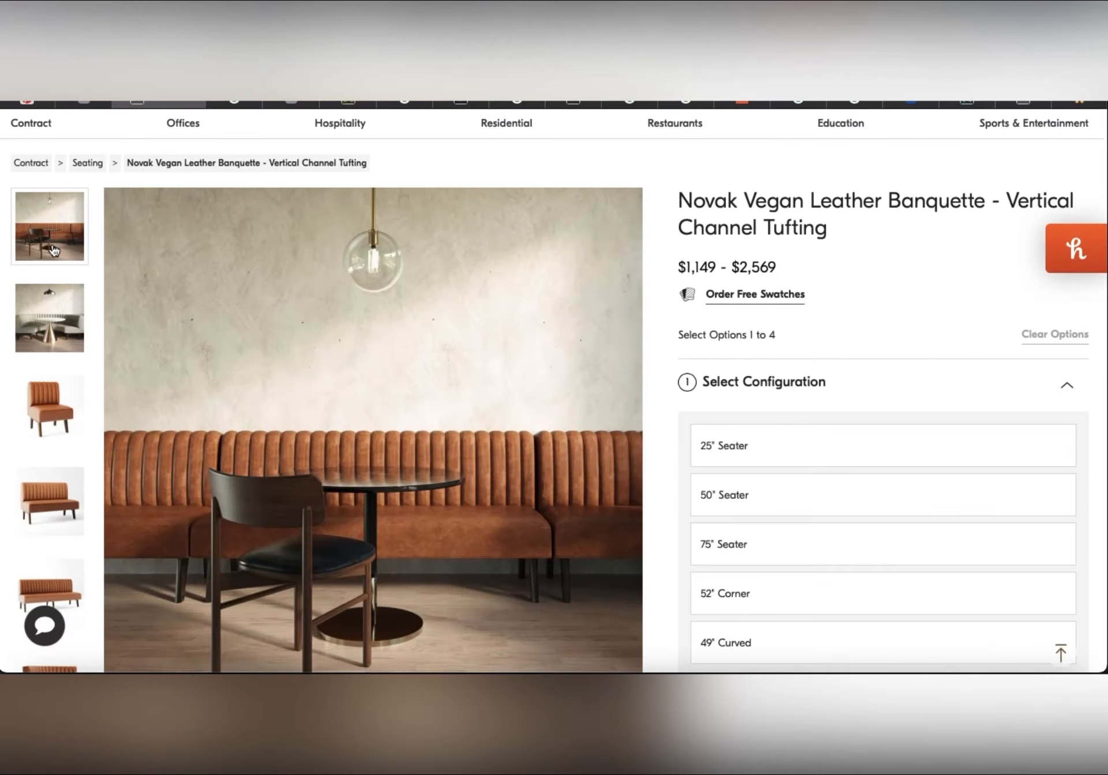
click(53, 521)
click(43, 585)
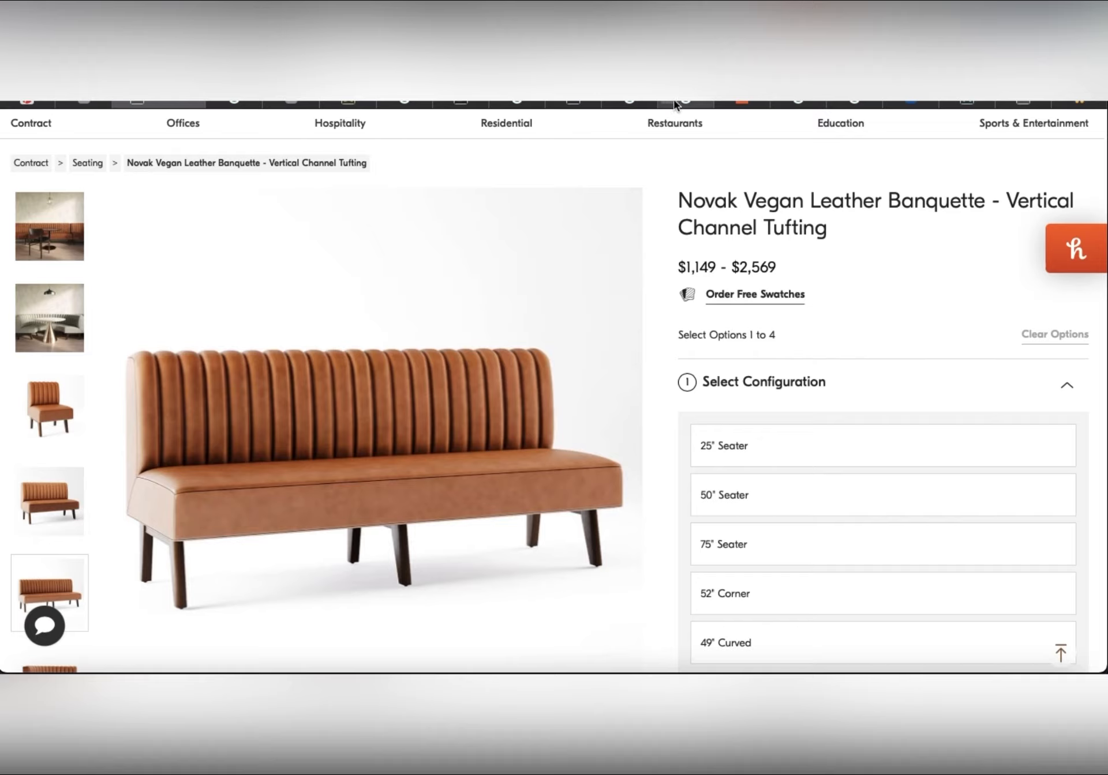
- Open the enlarged view of the Novak banquette photo and copy the image
right_click(318, 450)
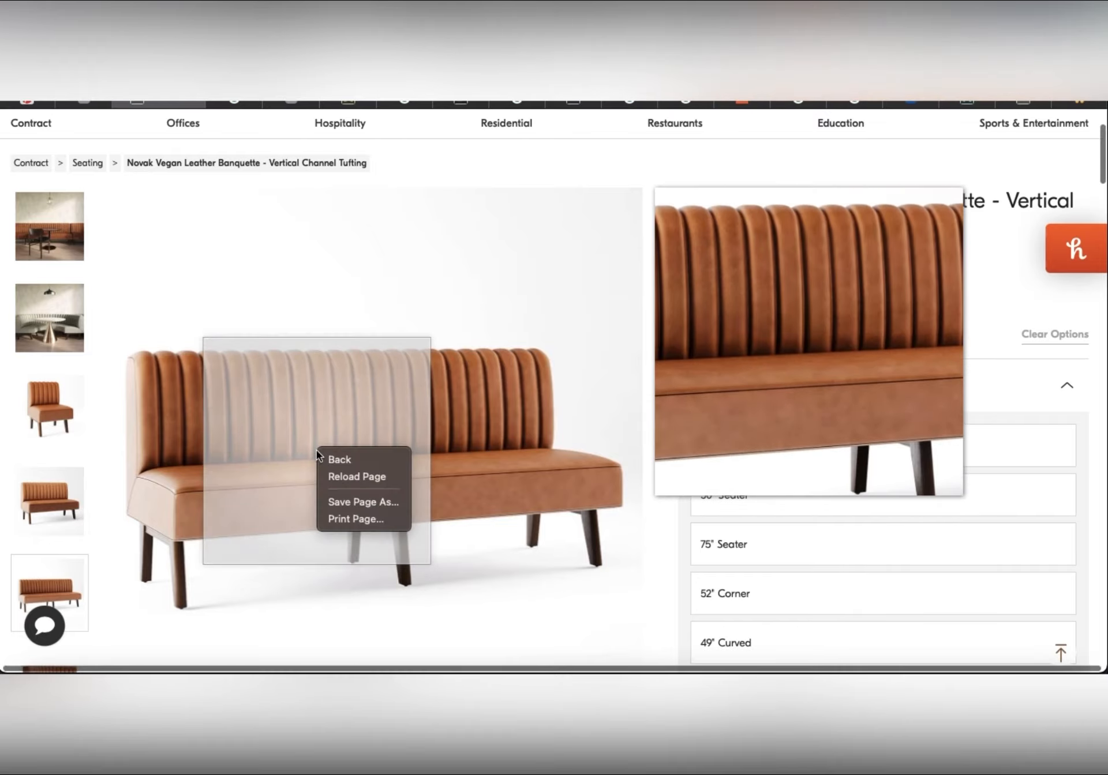
click(233, 454)
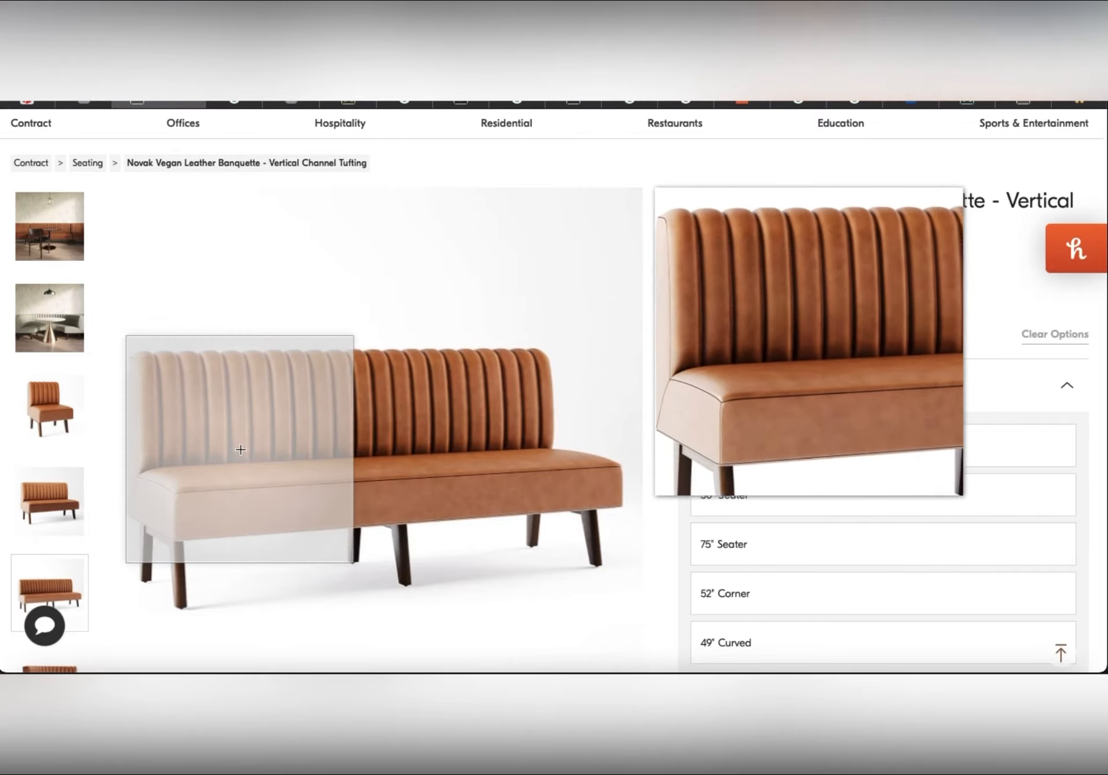
click(375, 457)
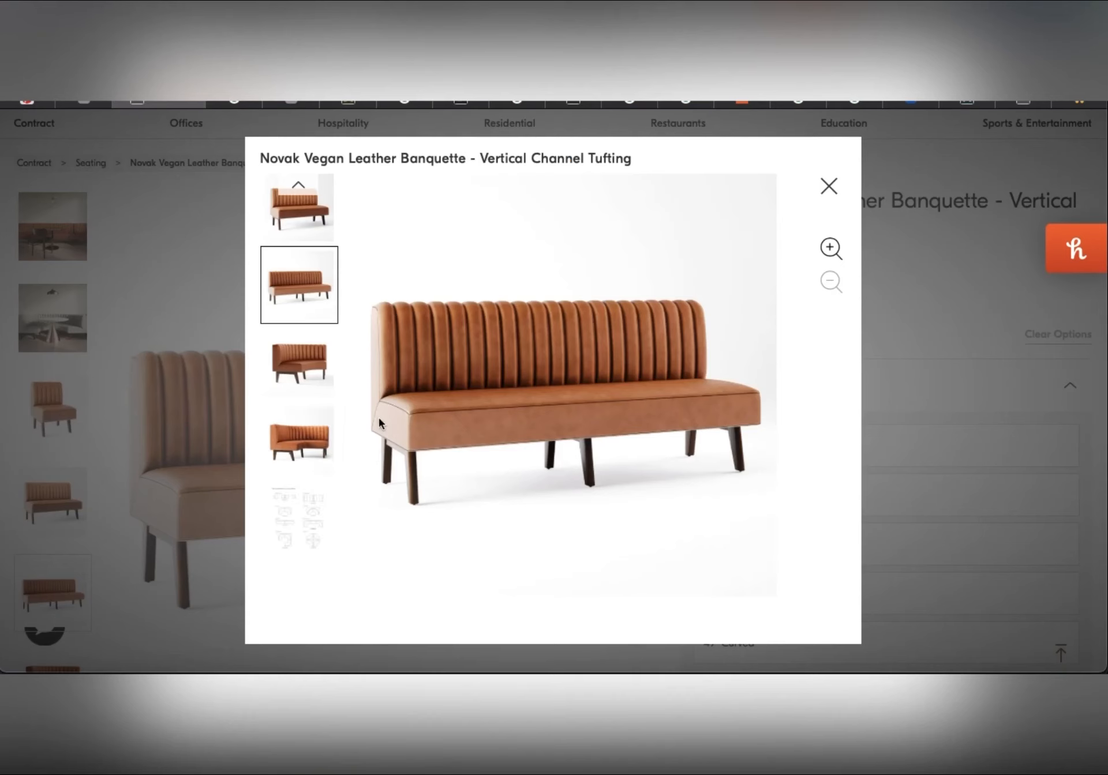
right_click(486, 396)
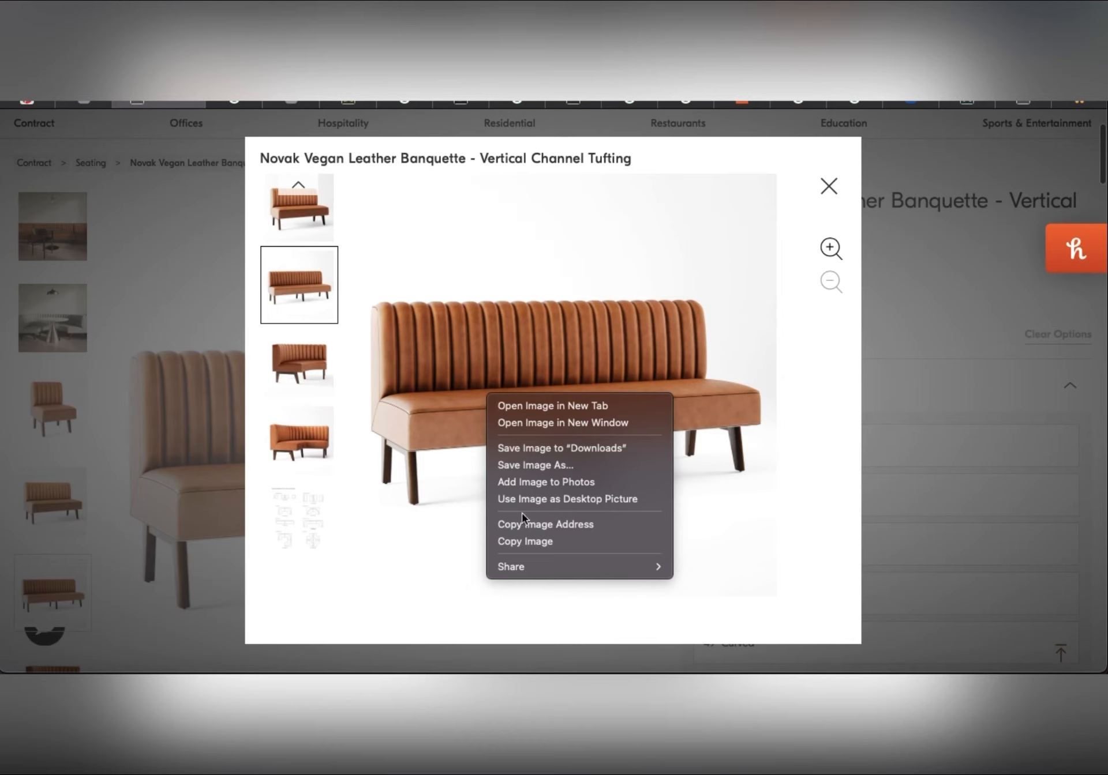
click(525, 546)
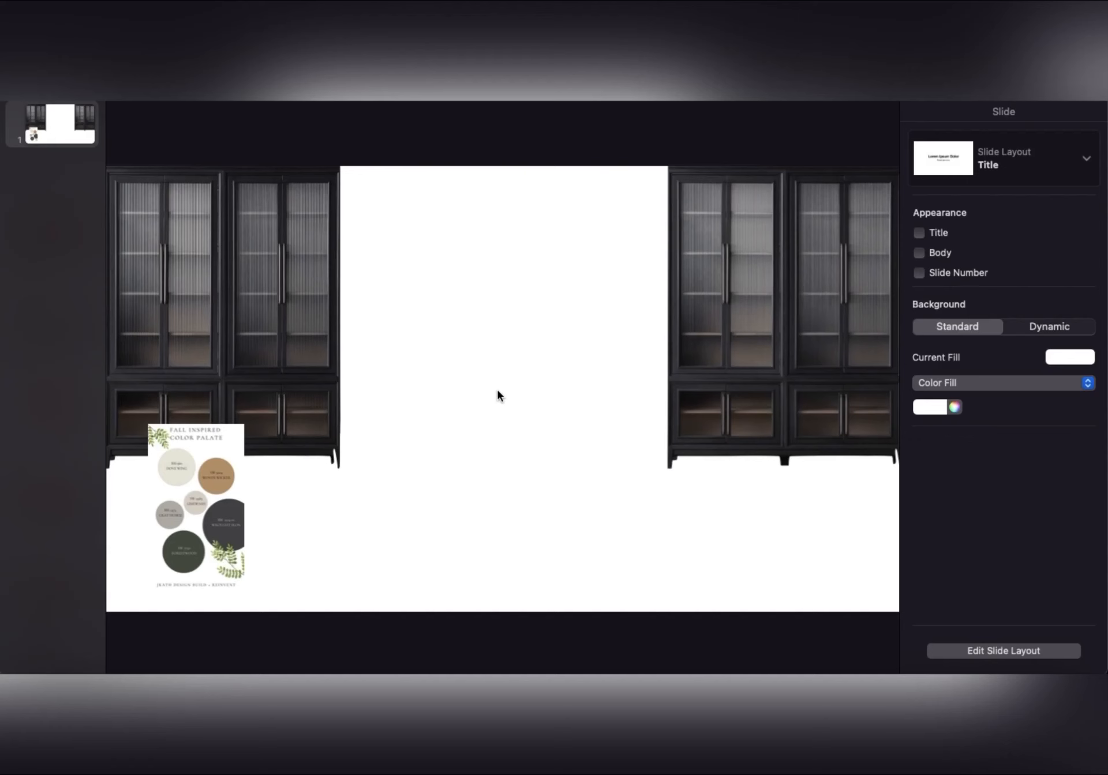
- In Keynote, paste the Novak banquette image onto the cabinet slide and remove its background
right_click(497, 389)
click(522, 432)
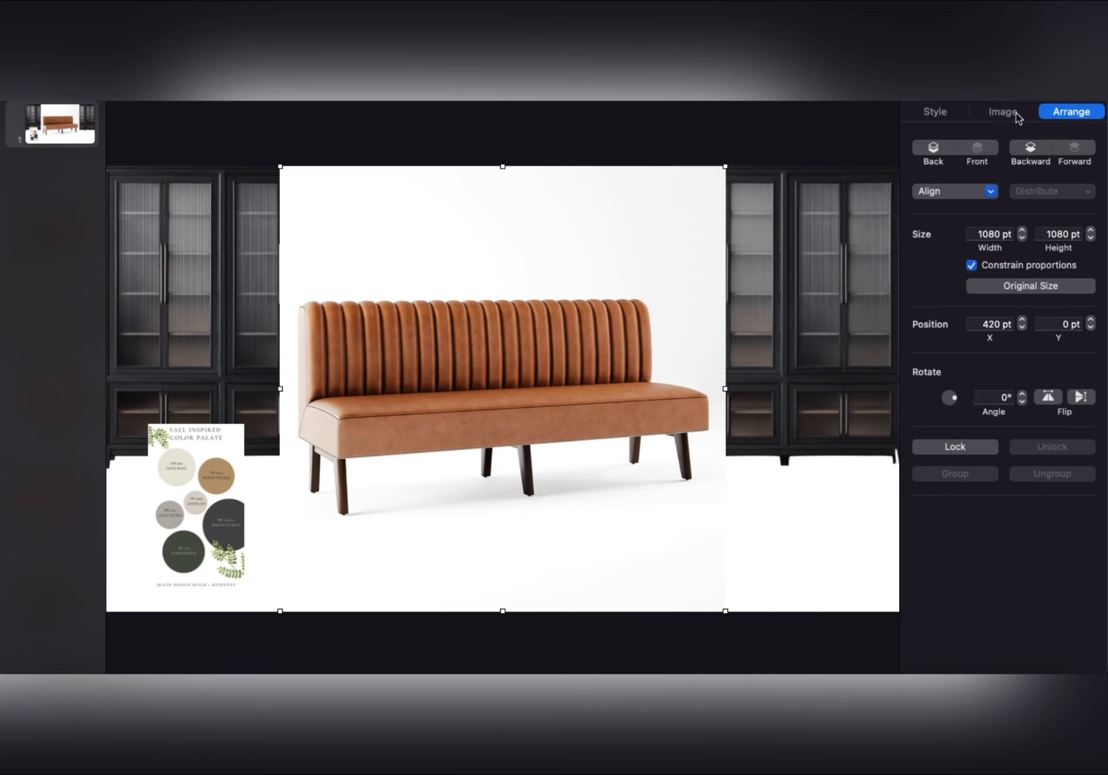
click(997, 115)
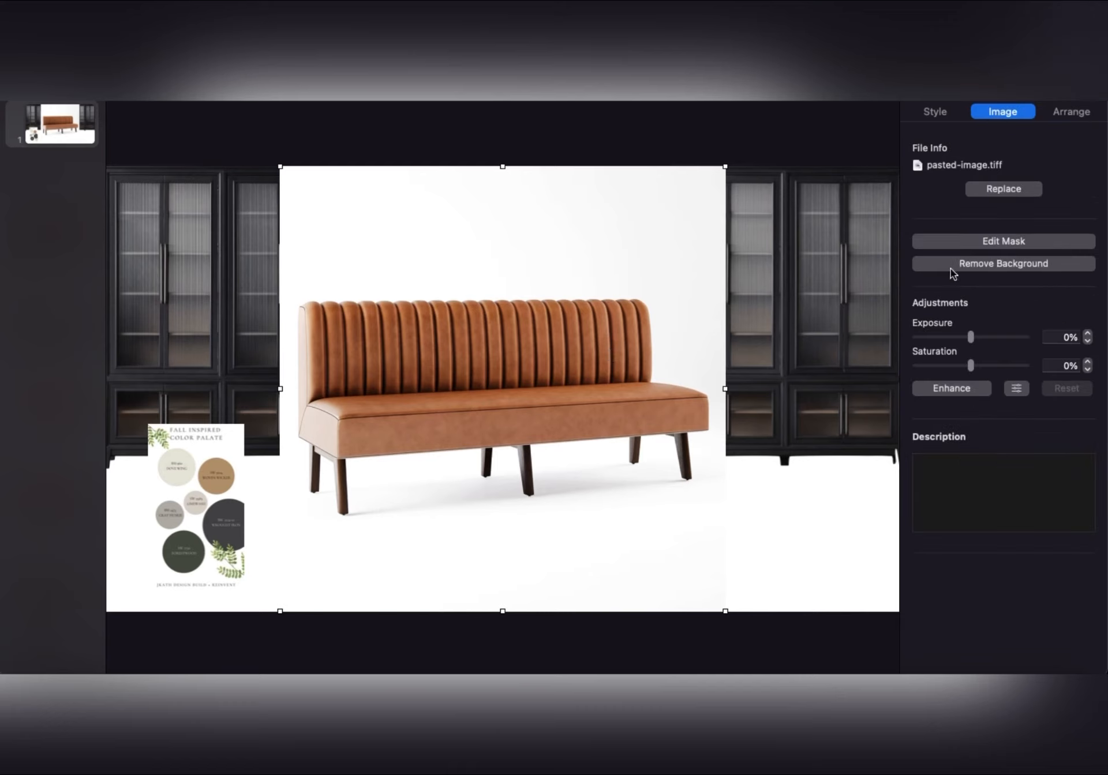
click(975, 264)
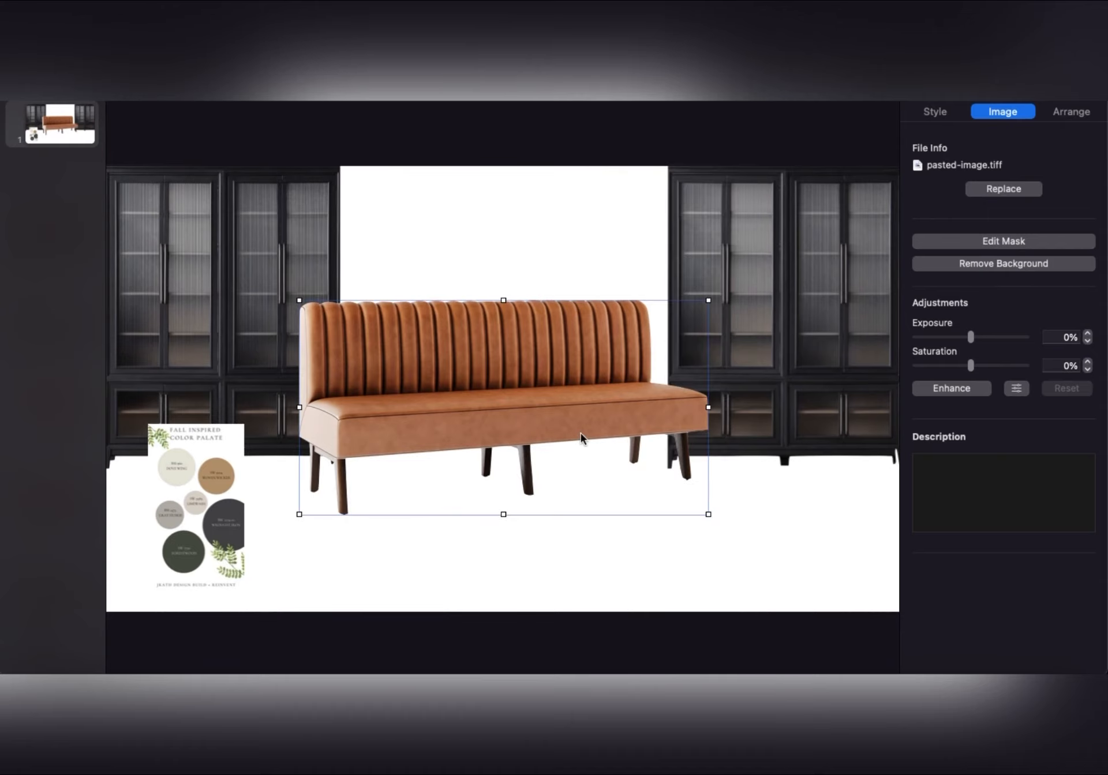
- Reposition the banquette between the cabinets, and try rotating it to about 5.4° and flipping it
drag(581, 432, 616, 396)
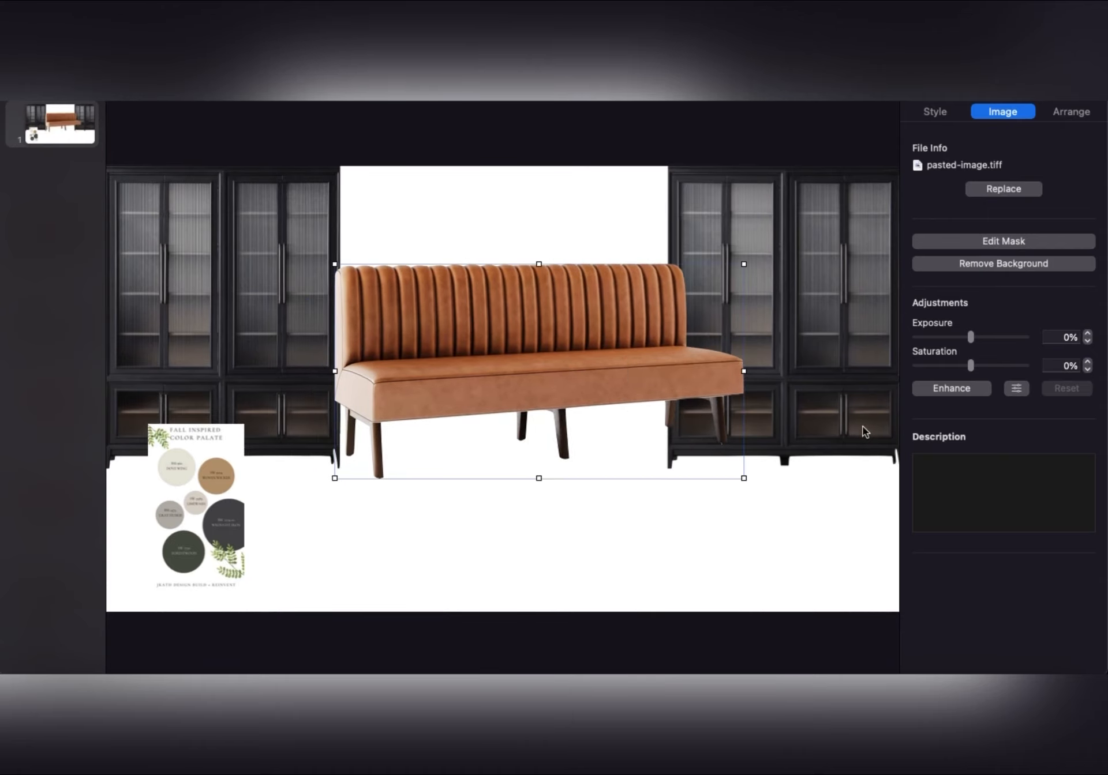
click(1065, 115)
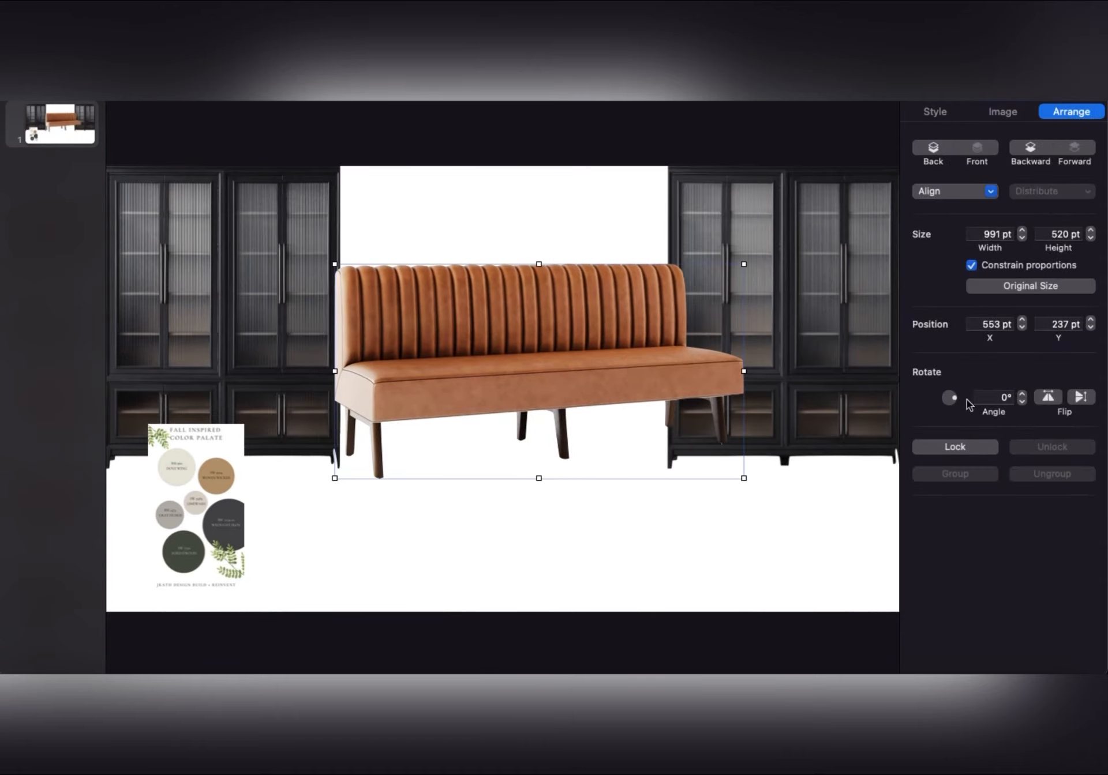
mouse_move(956, 402)
mouse_down()
mouse_move(958, 416)
mouse_move(953, 398)
mouse_move(962, 406)
mouse_move(964, 397)
mouse_up()
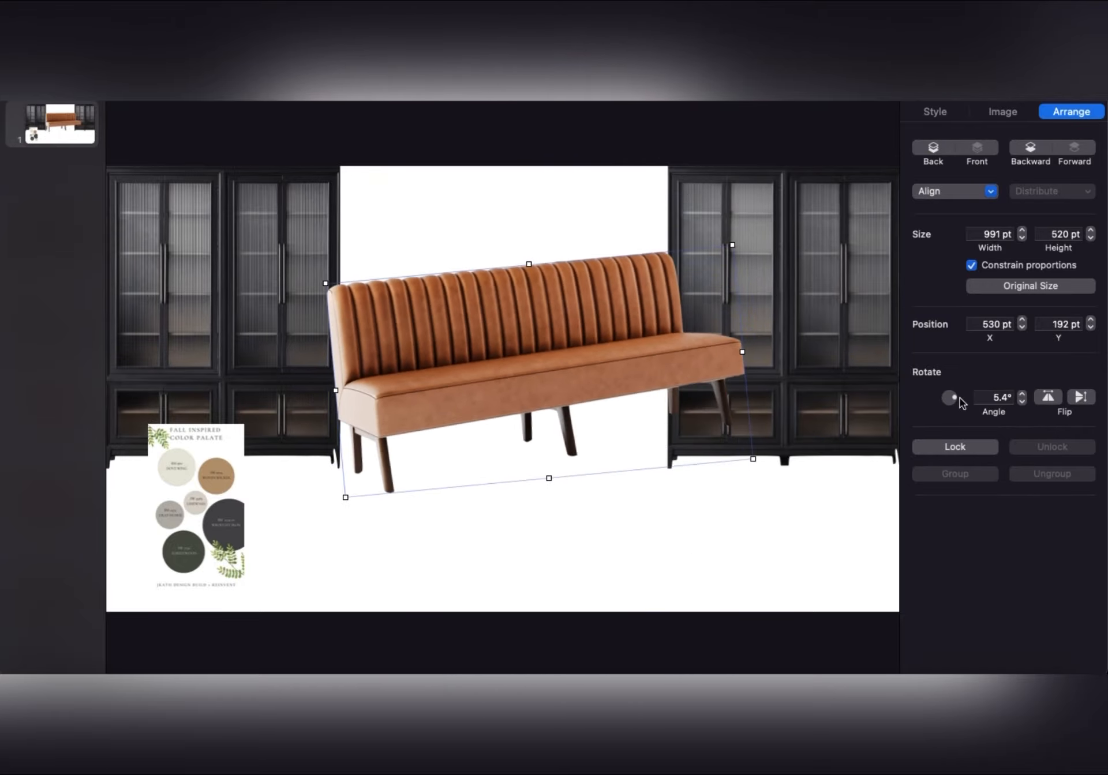
click(1047, 398)
click(1048, 398)
click(1080, 397)
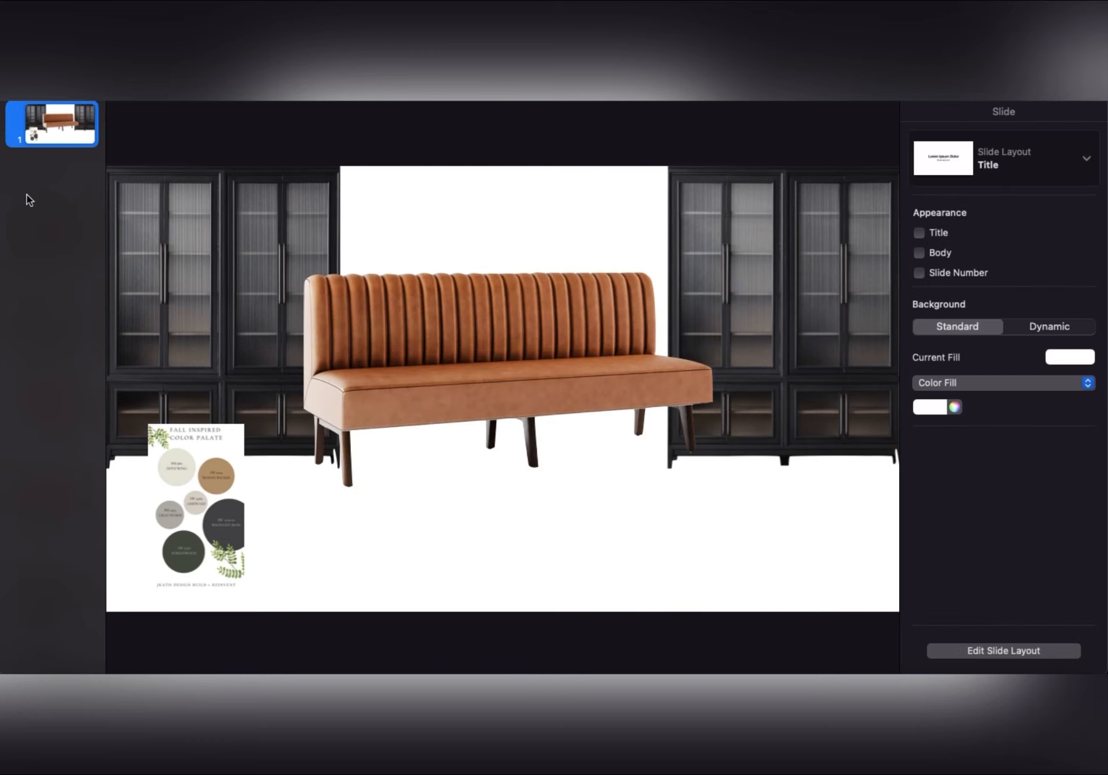
- Add a new slide after the cabinet slide and cut the Novak banquette from slide 1
right_click(24, 196)
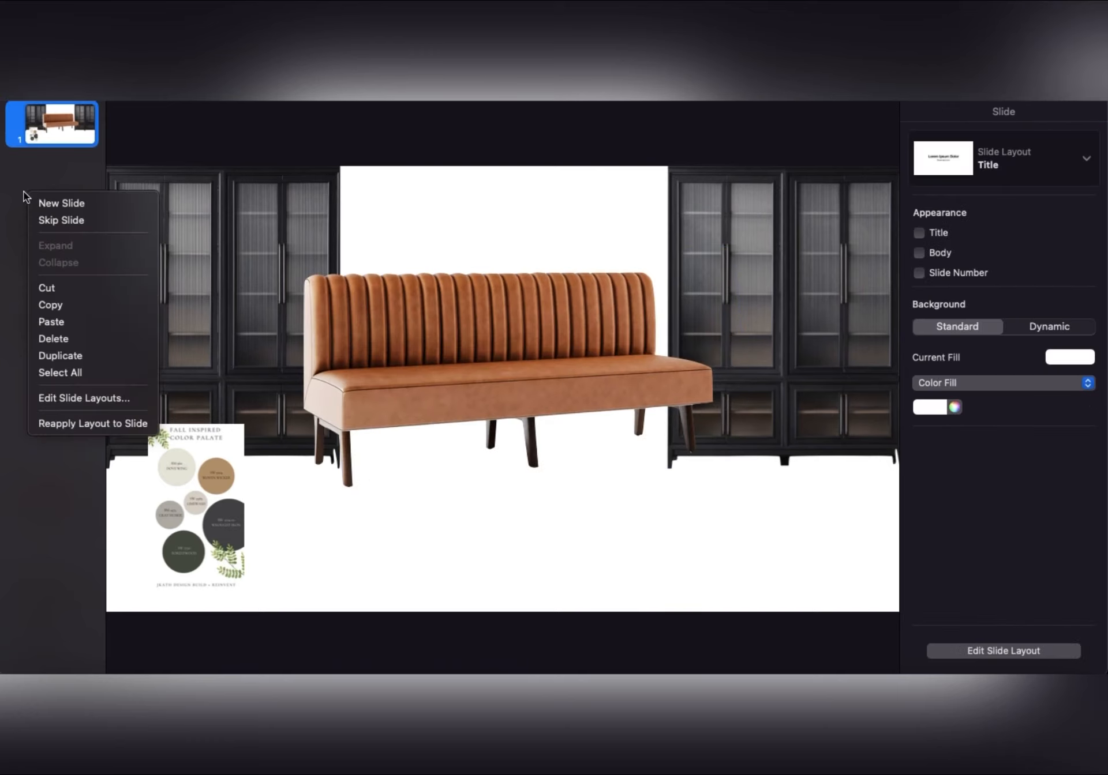
click(65, 203)
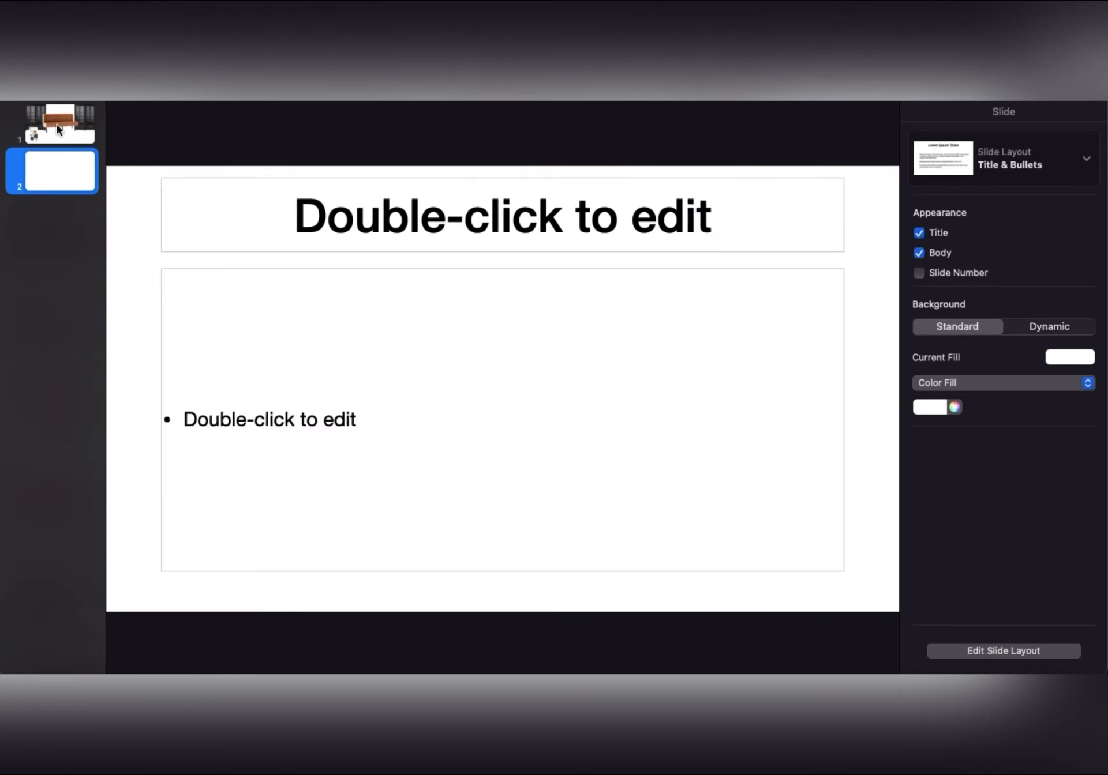
click(56, 124)
click(467, 337)
right_click(467, 337)
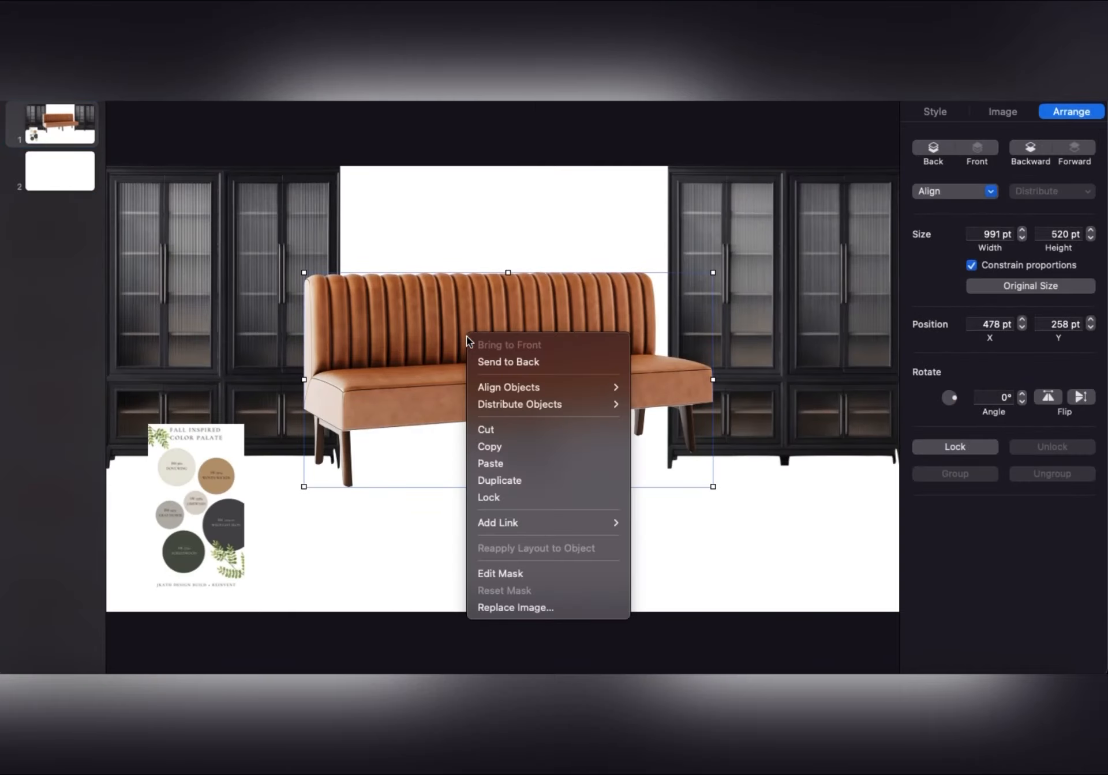
click(494, 430)
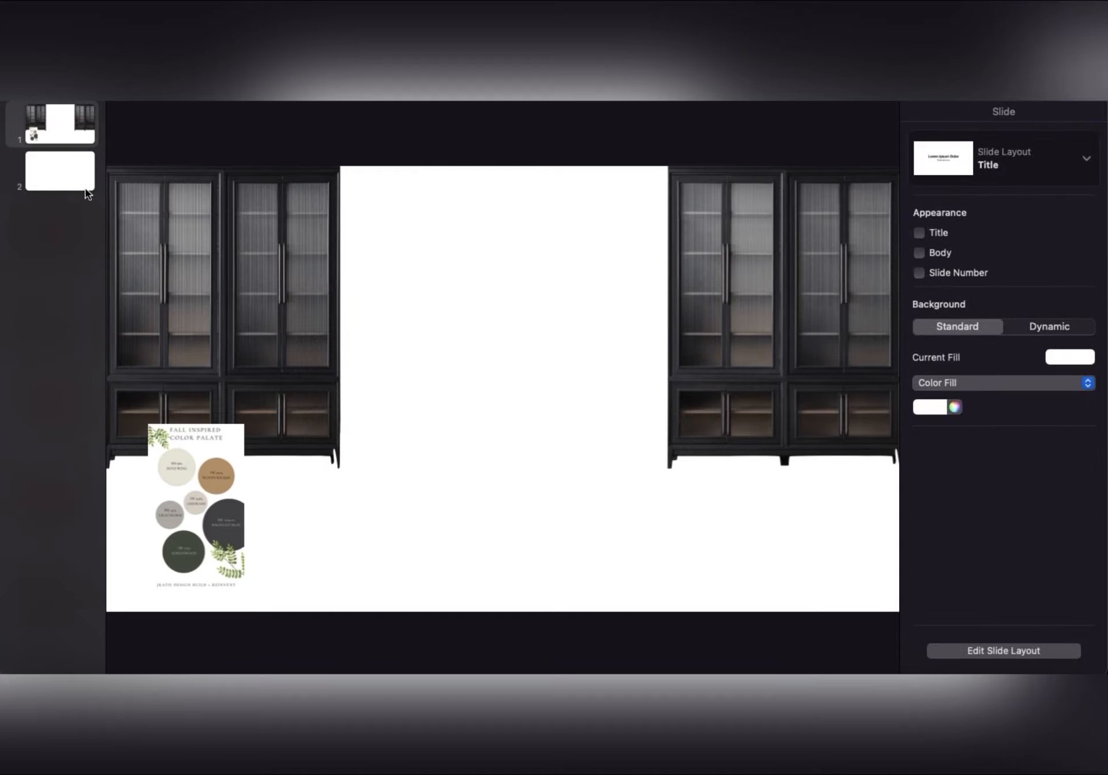
- Delete the title and body placeholders on slide 2 and paste the cut banquette there
click(76, 182)
click(377, 238)
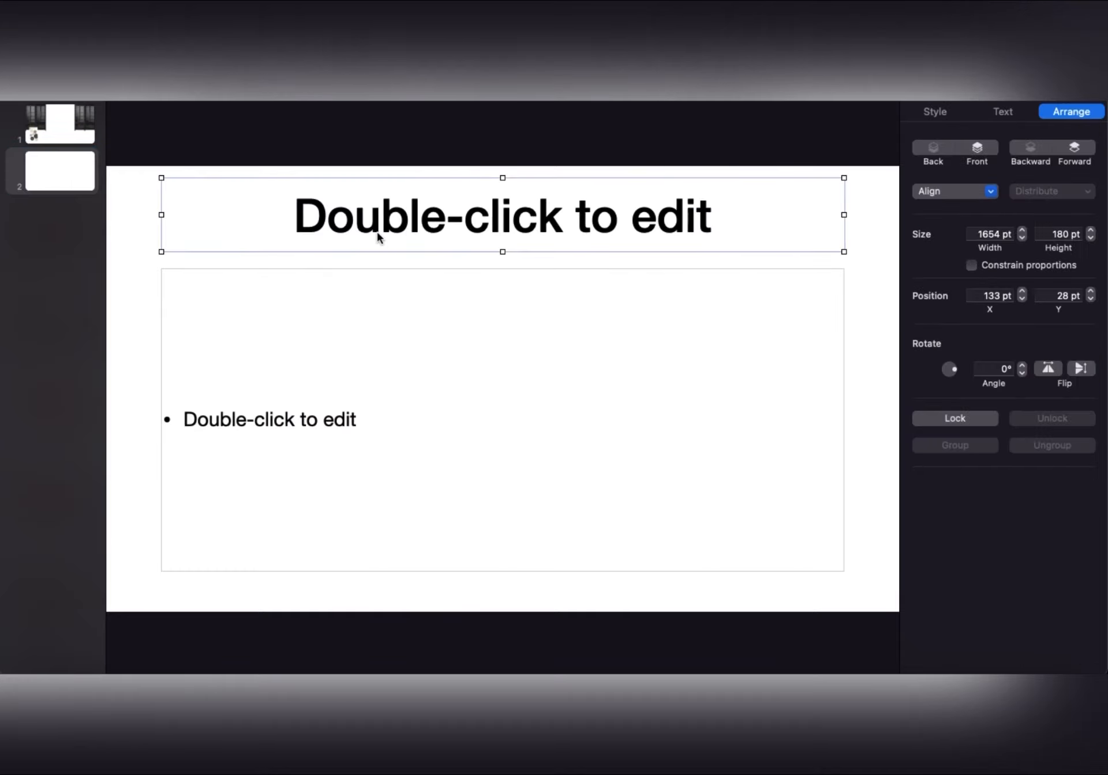
key(Delete)
click(333, 304)
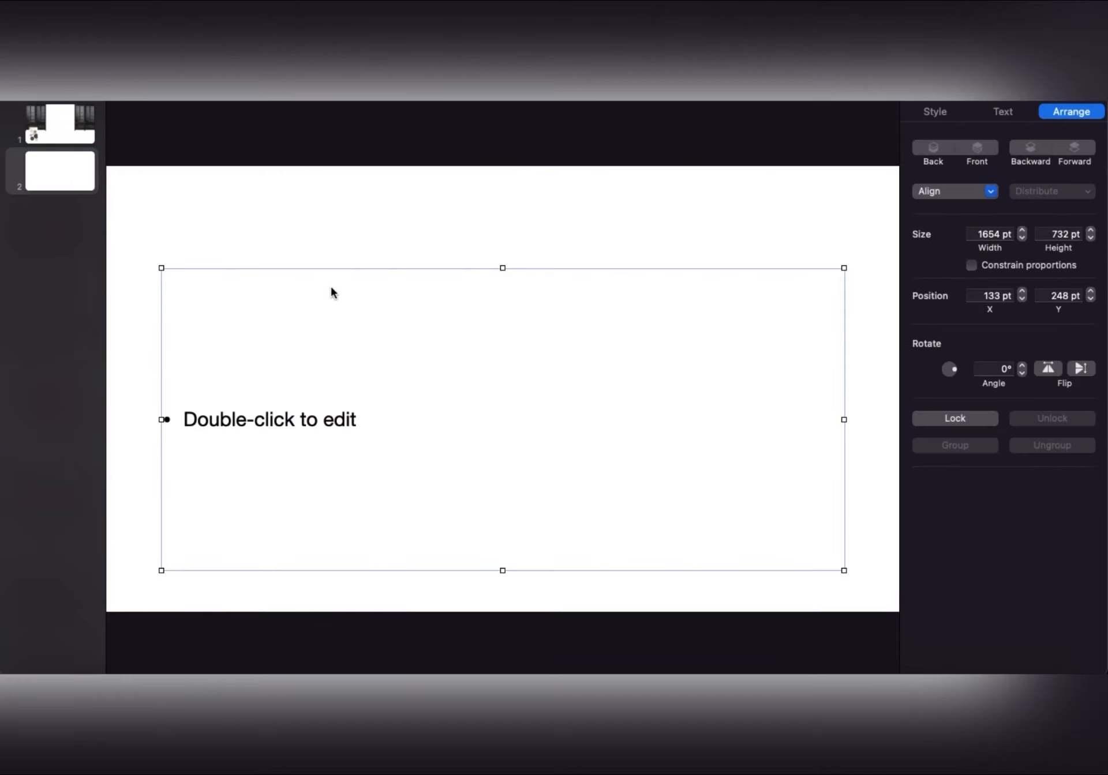
key(Delete)
right_click(278, 249)
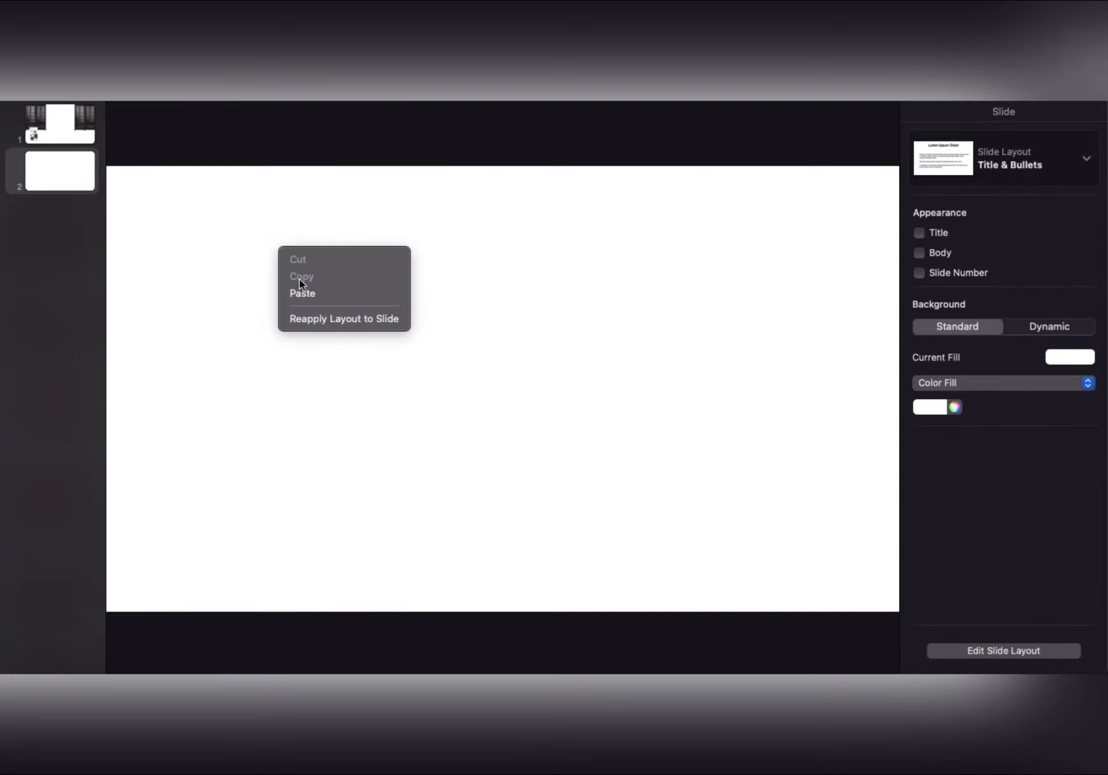
click(301, 293)
- Return to slide 1, then copy the enlarged caramel leather Garbo Customizable Banquette image from its Williams Sonoma page in the browser
click(53, 111)
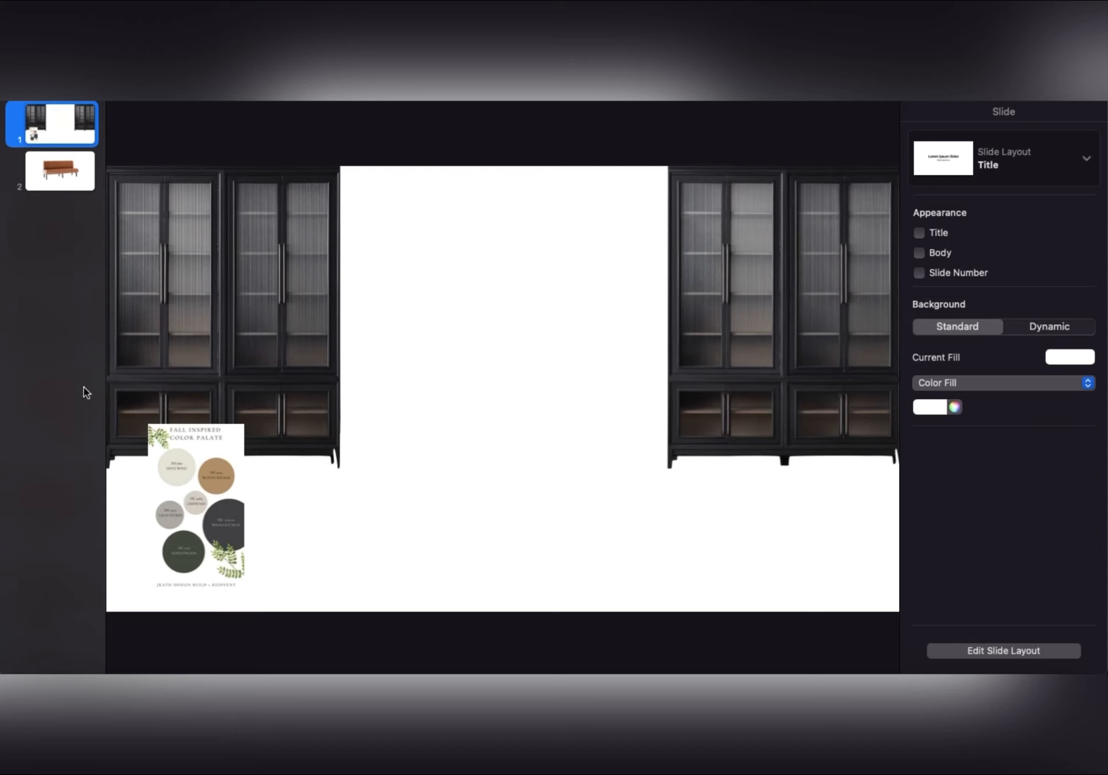
click(141, 669)
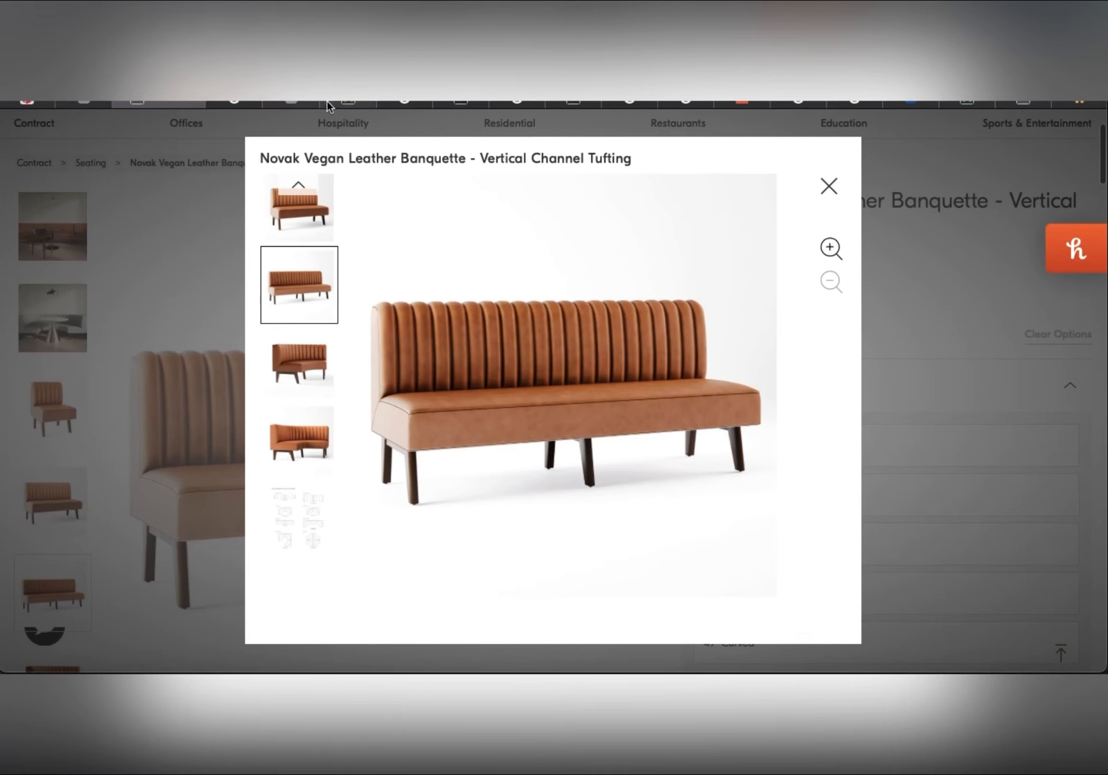
click(586, 102)
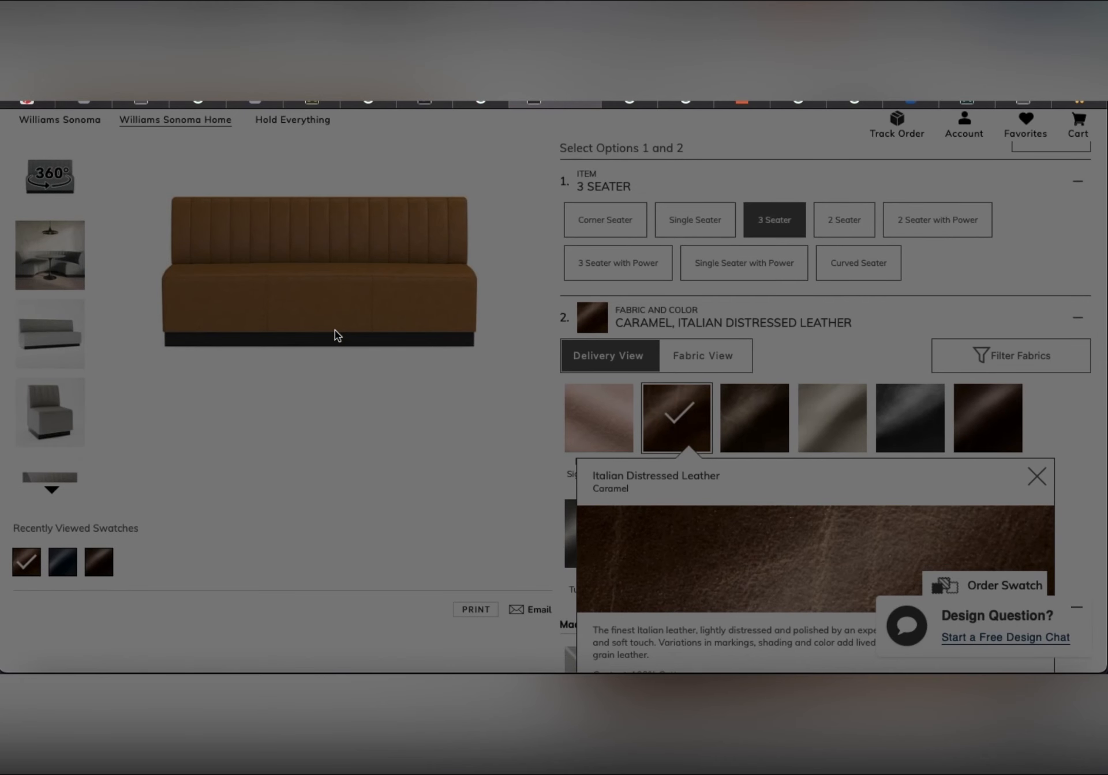
click(338, 336)
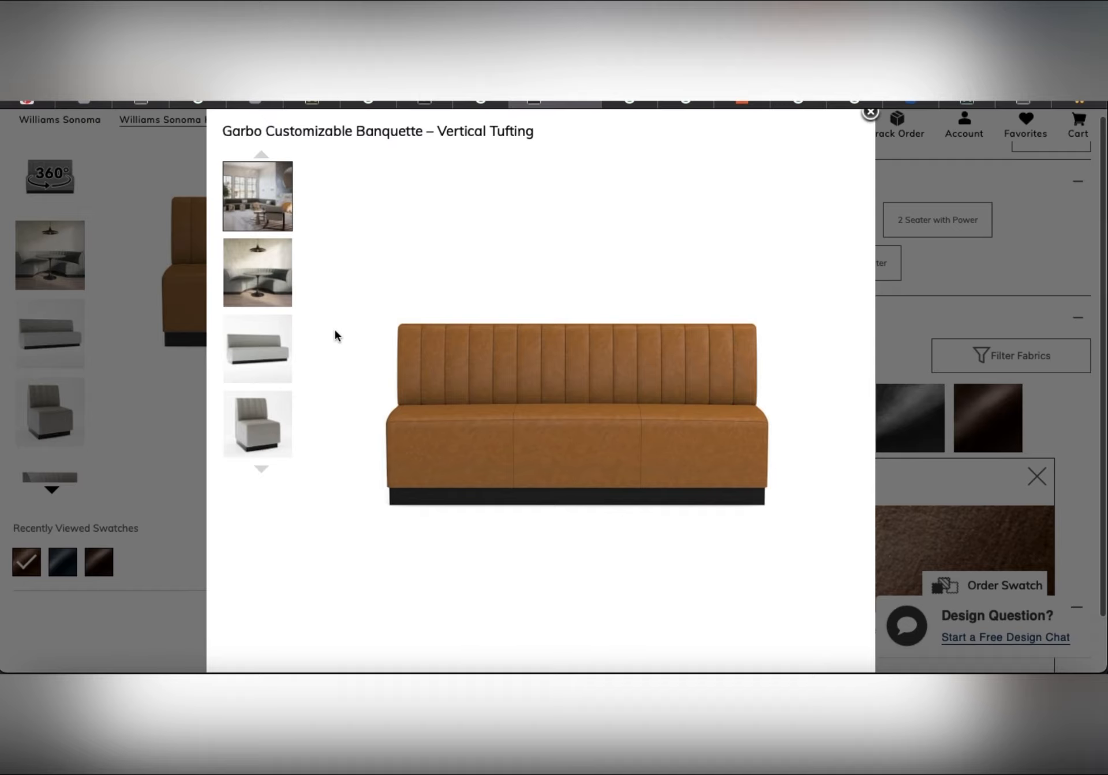
right_click(575, 402)
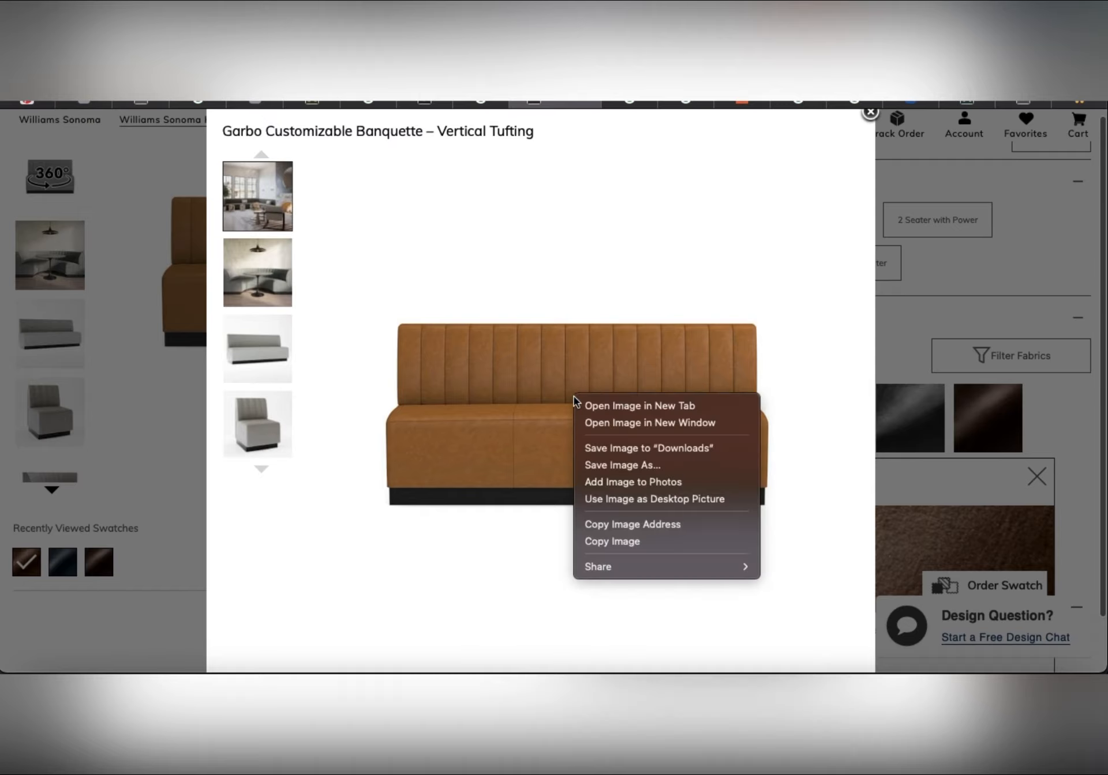
click(608, 546)
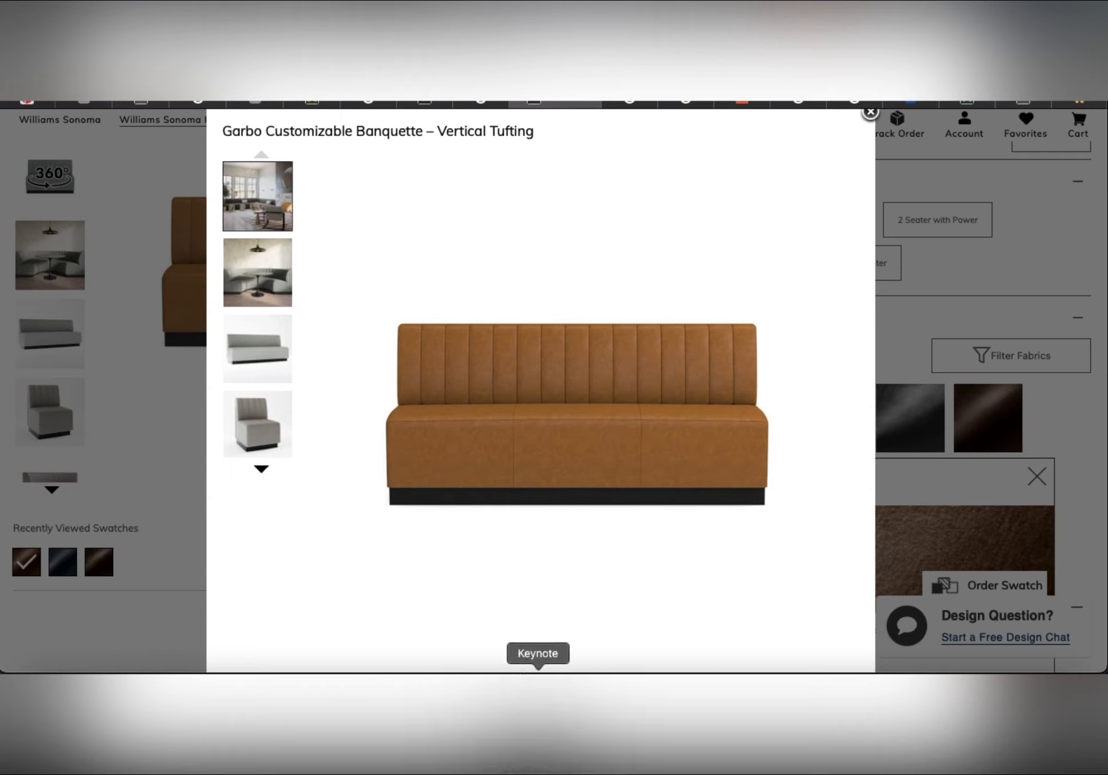
- Switch back to Keynote and paste the Garbo banquette image onto slide 1 between the cabinets
click(536, 741)
right_click(489, 357)
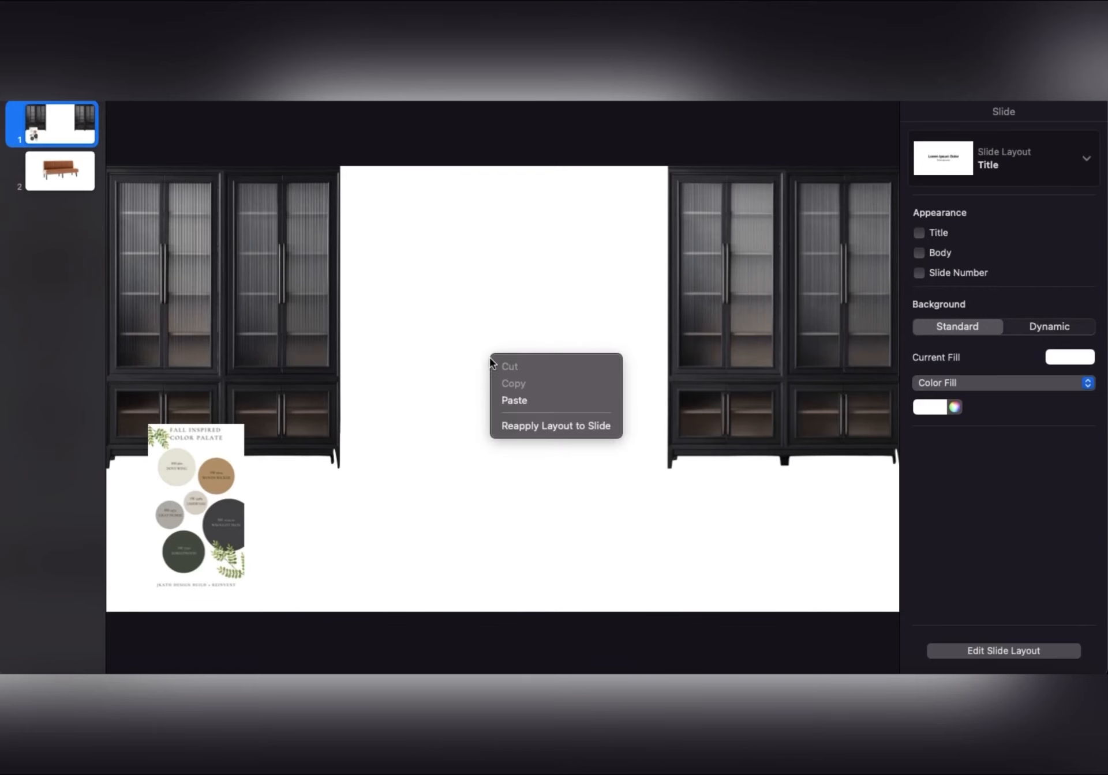
click(512, 400)
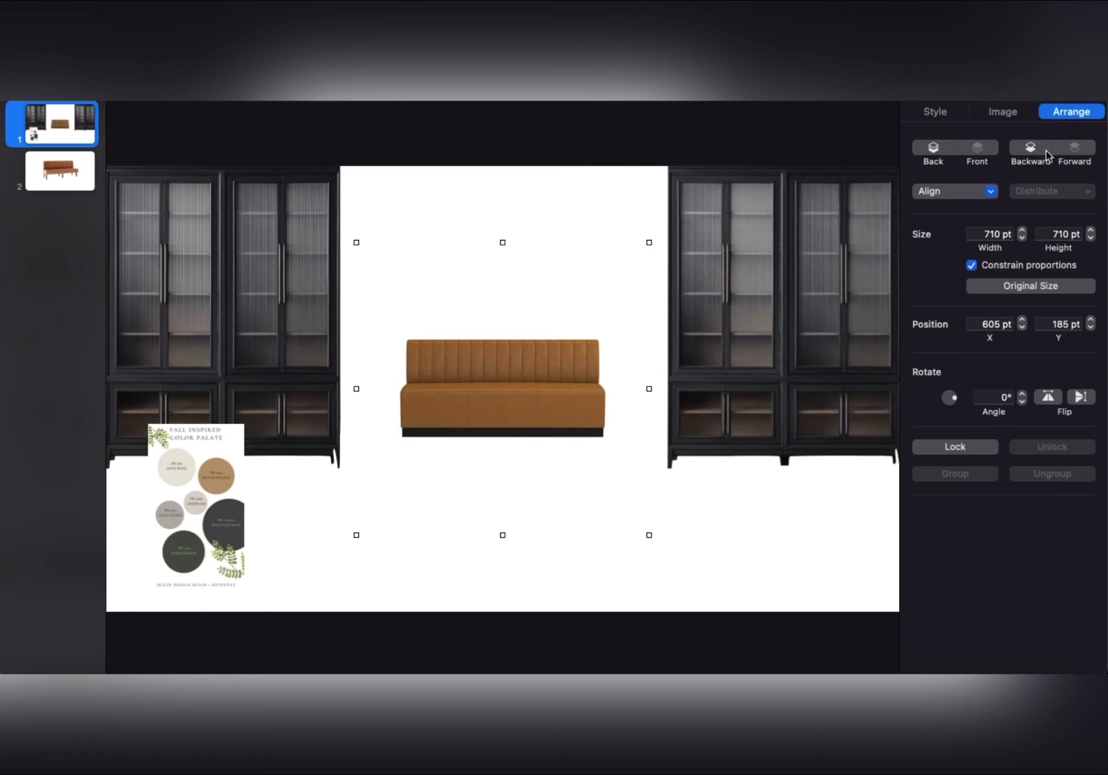
- Remove the white background from the Garbo banquette image by making its color transparent
click(1003, 115)
click(969, 266)
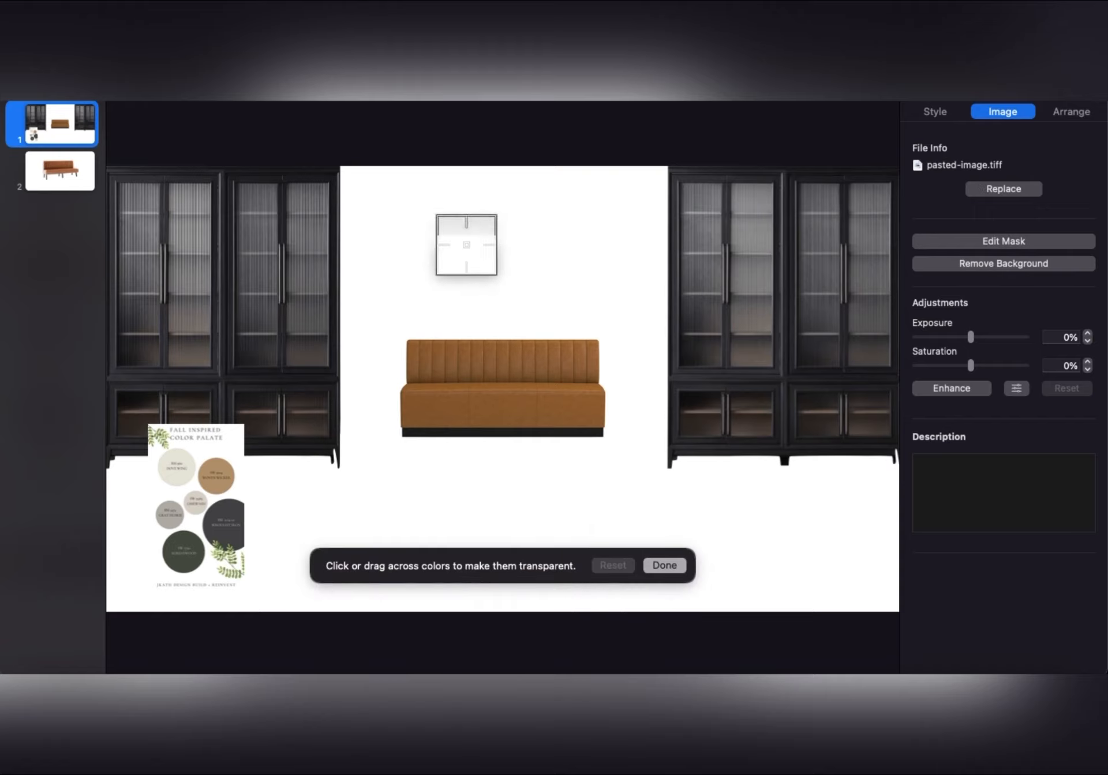
click(469, 258)
drag(469, 258, 514, 265)
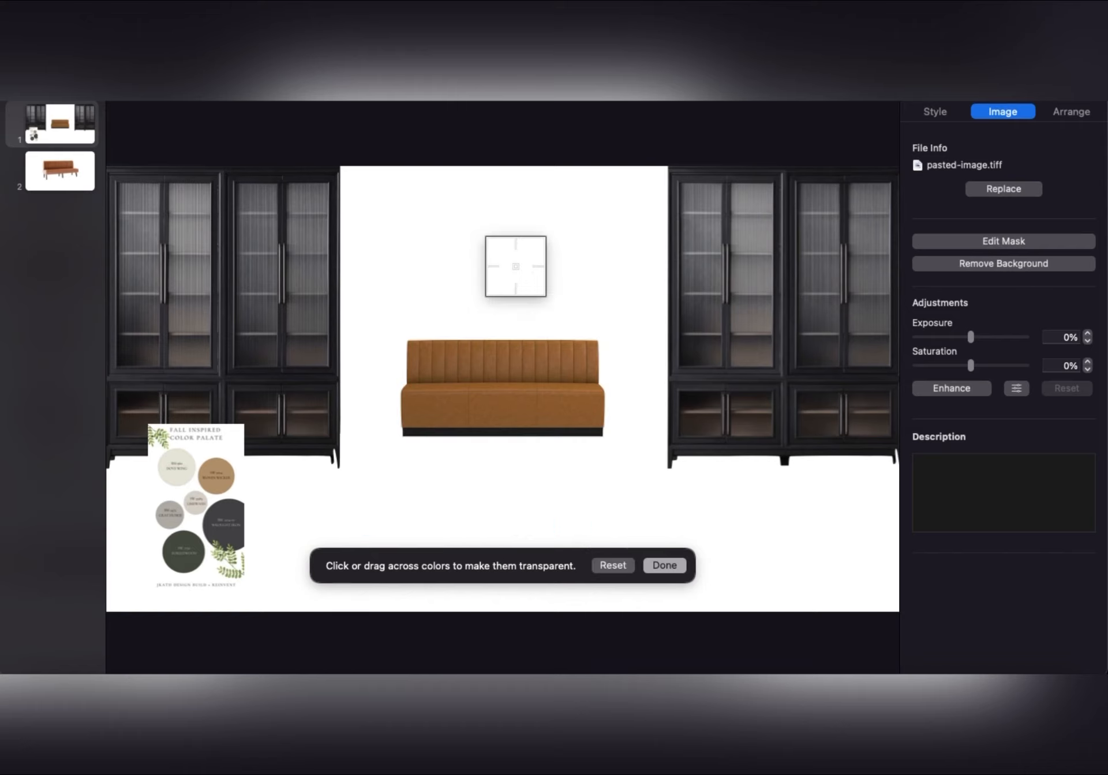
click(661, 566)
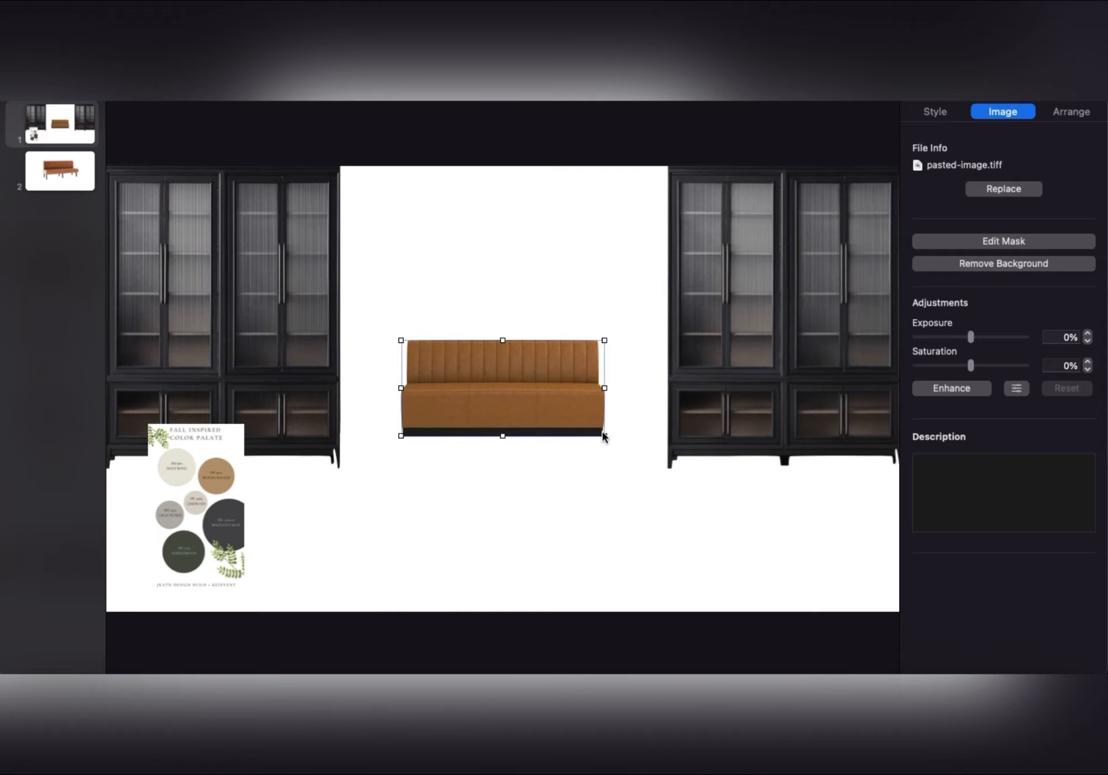
- Enlarge the Garbo banquette and reposition it to fill the gap between the two cabinet pairs
drag(604, 435, 674, 474)
drag(518, 401, 462, 386)
drag(608, 388, 670, 390)
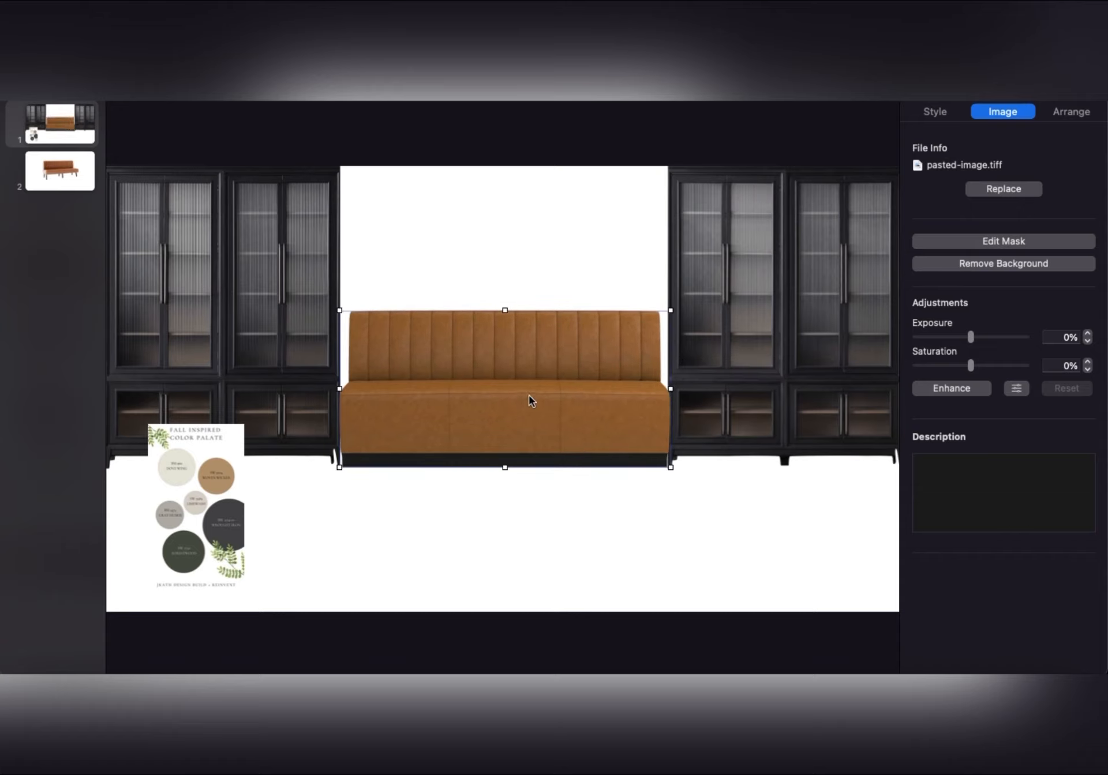
- Crop the black plinth off the bottom of the banquette with its mask, then nudge the banquette slightly downward
double_click(528, 394)
drag(506, 467, 506, 455)
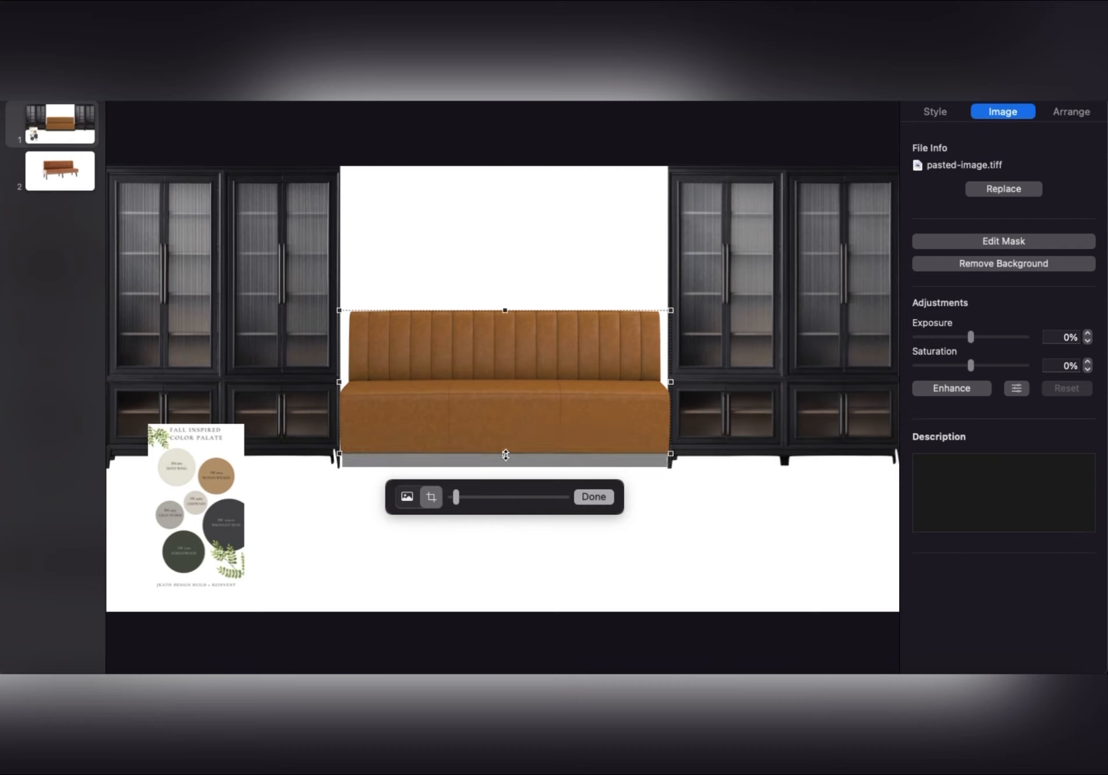
click(595, 497)
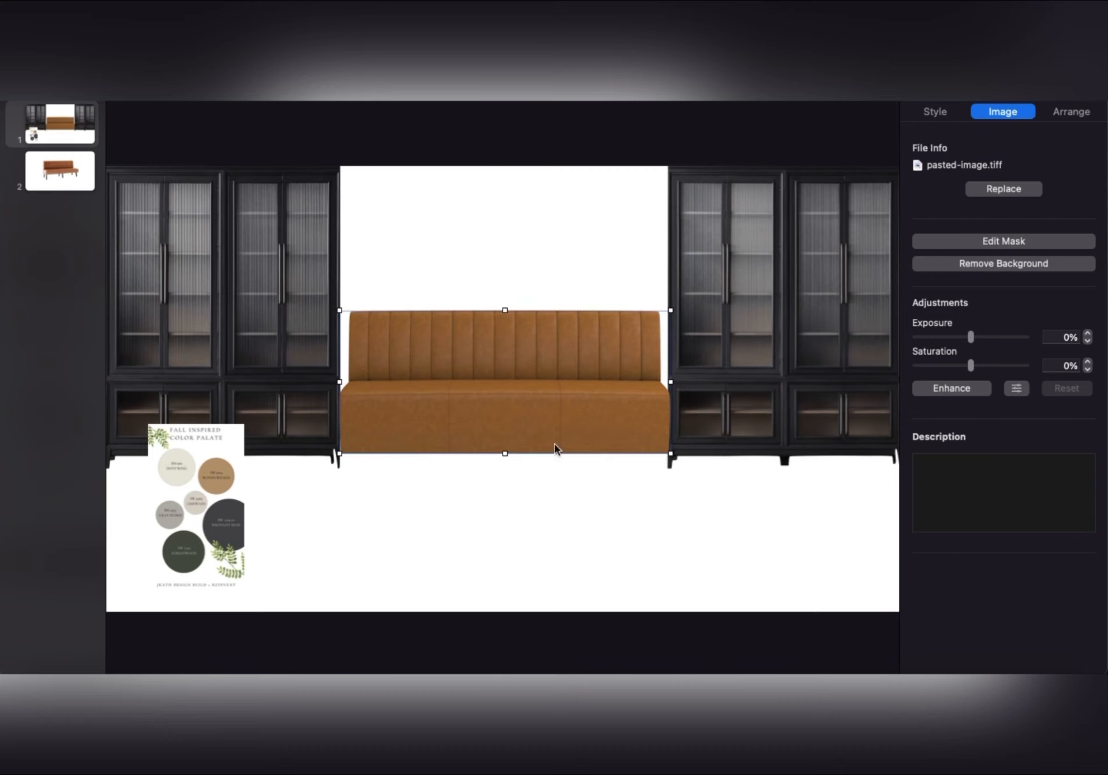
drag(549, 417, 551, 425)
click(527, 528)
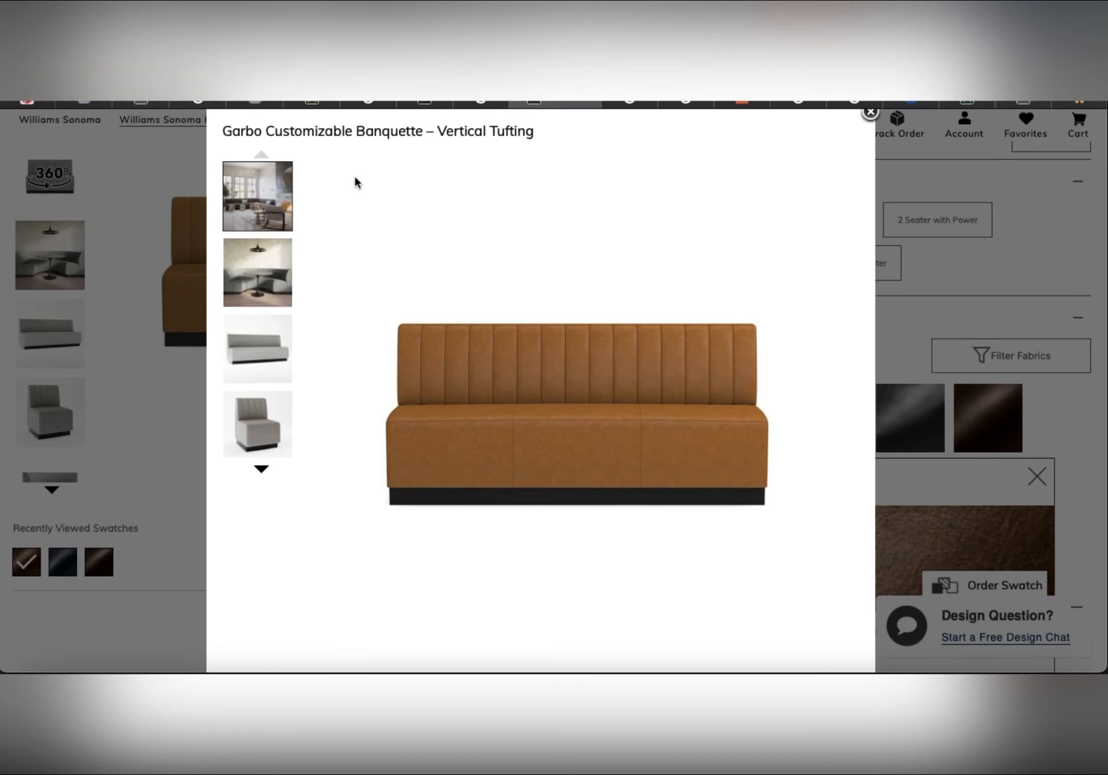
- In the browser, open the green abstract painting's listing, browse its photos and copy the one showing it above the green sofa
click(149, 178)
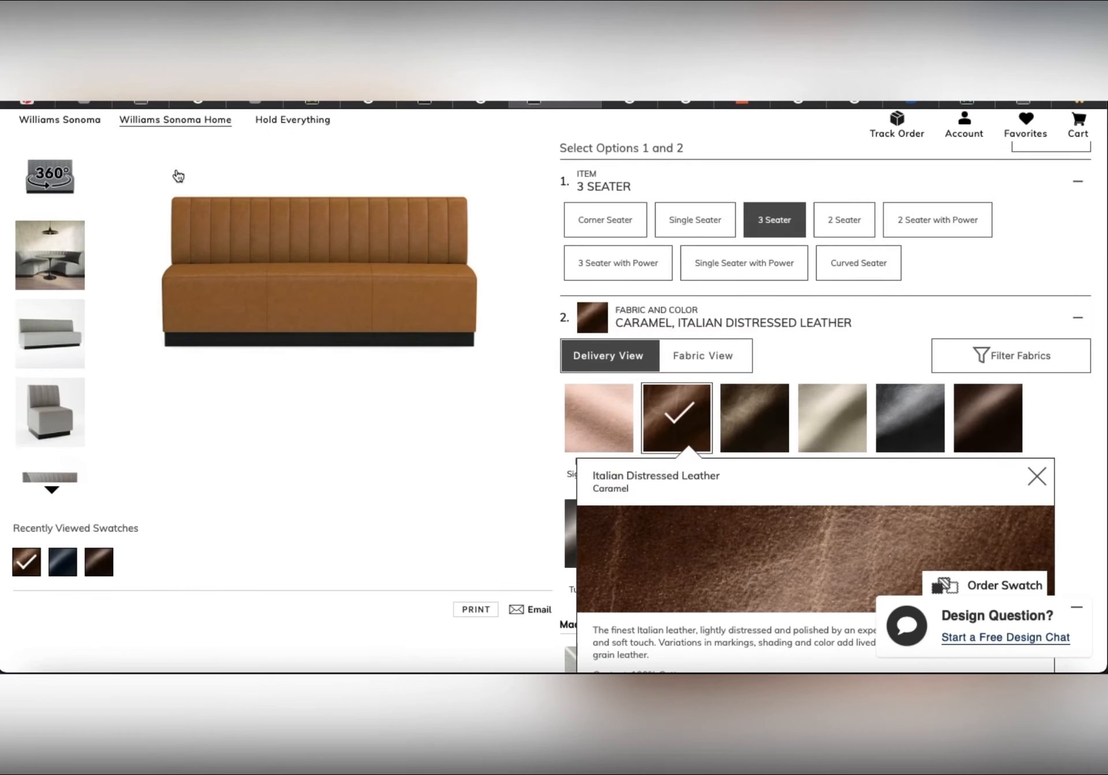
click(735, 103)
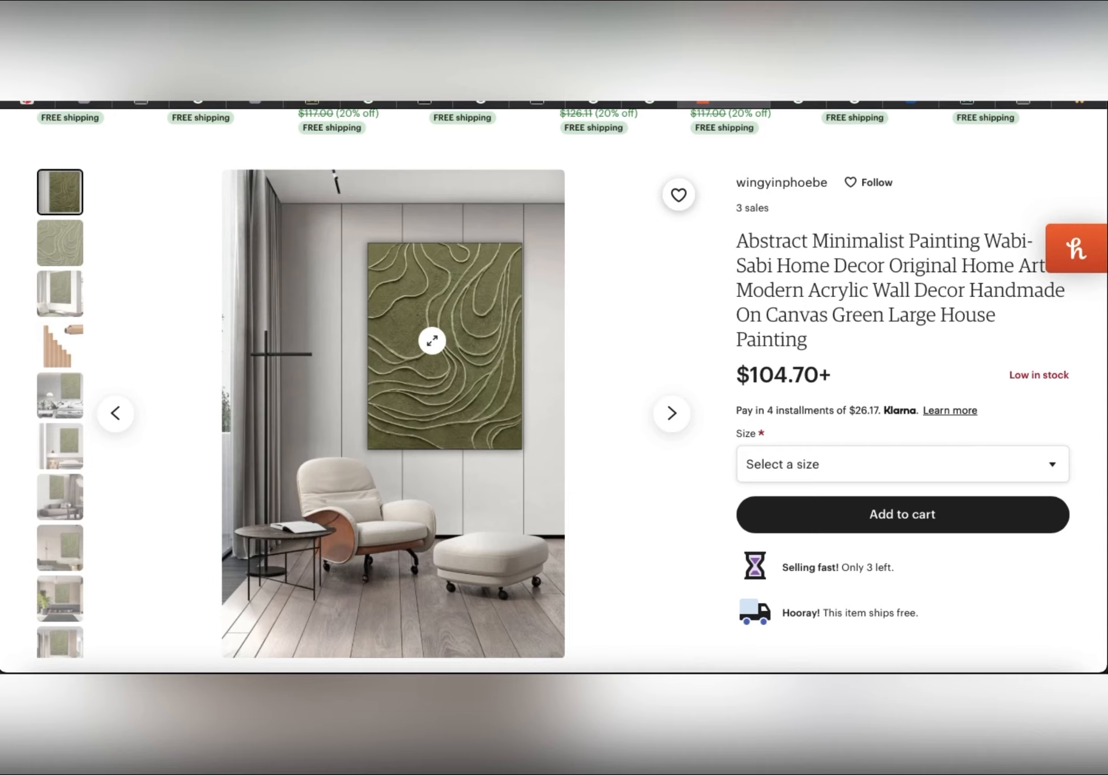
click(65, 358)
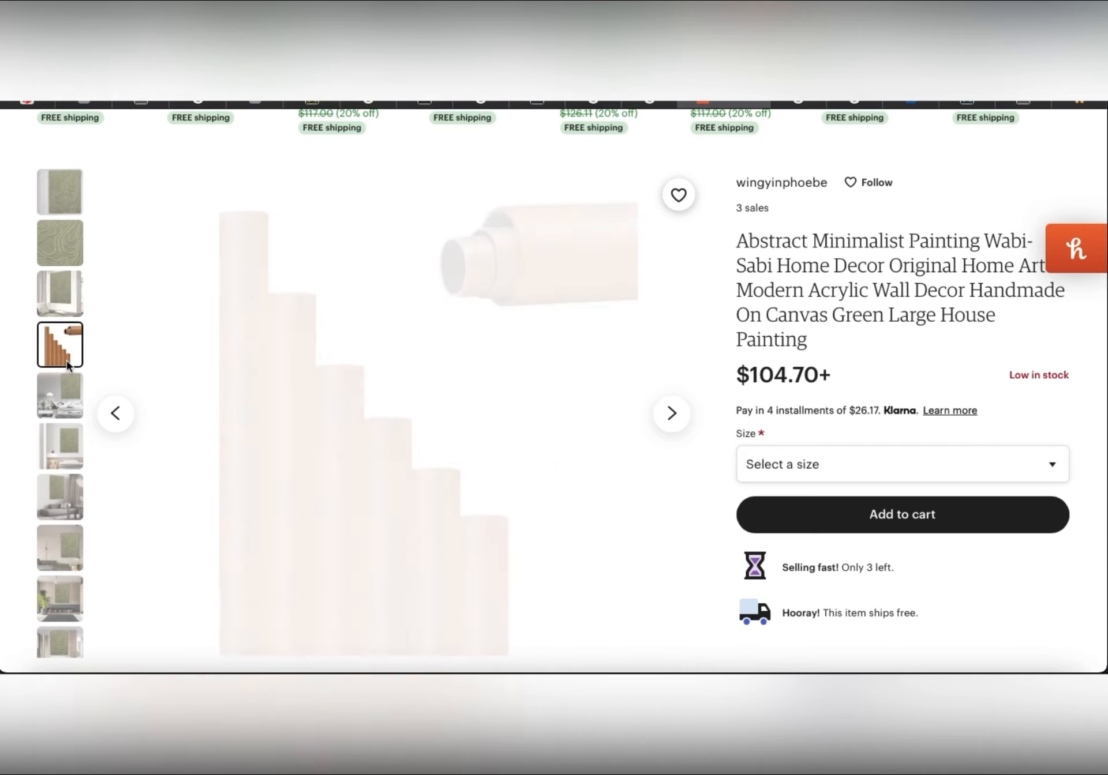
click(60, 398)
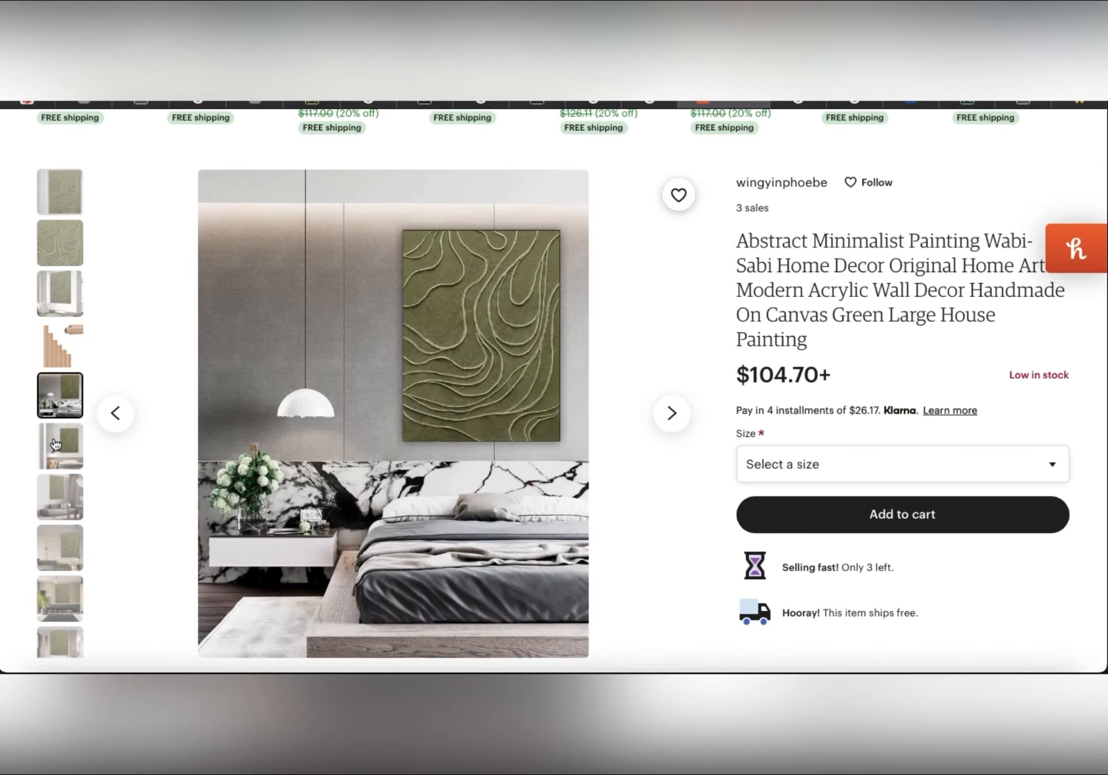
click(53, 440)
click(59, 485)
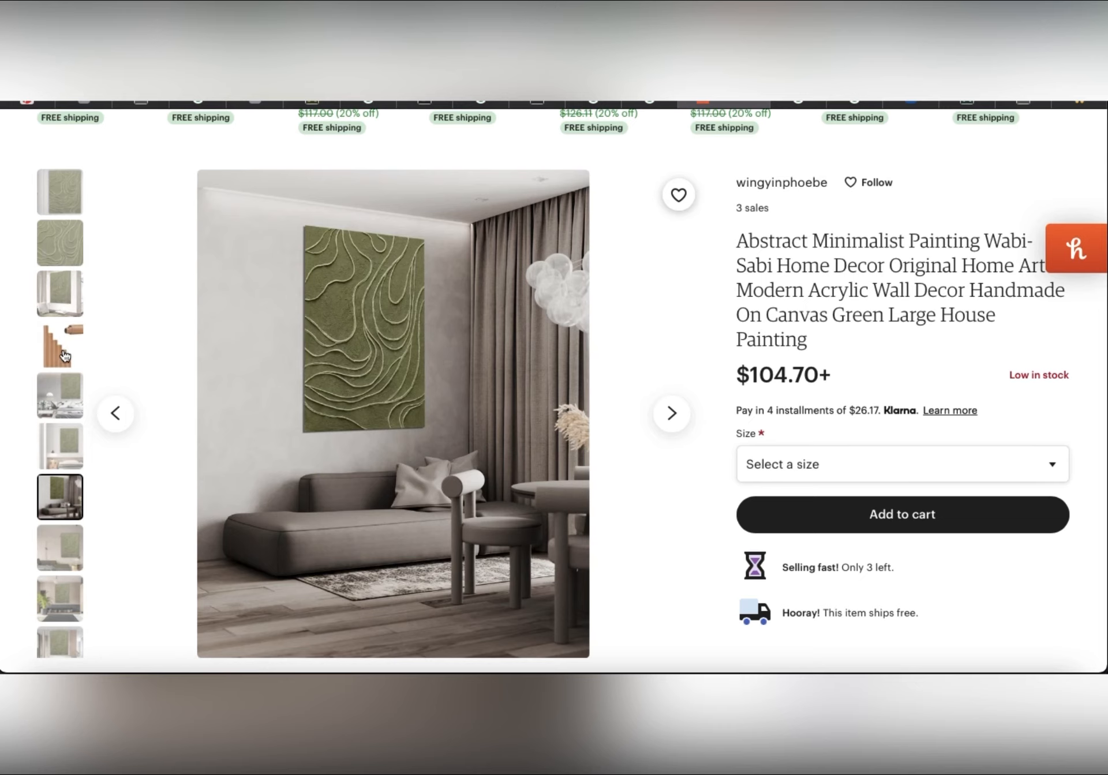
click(64, 300)
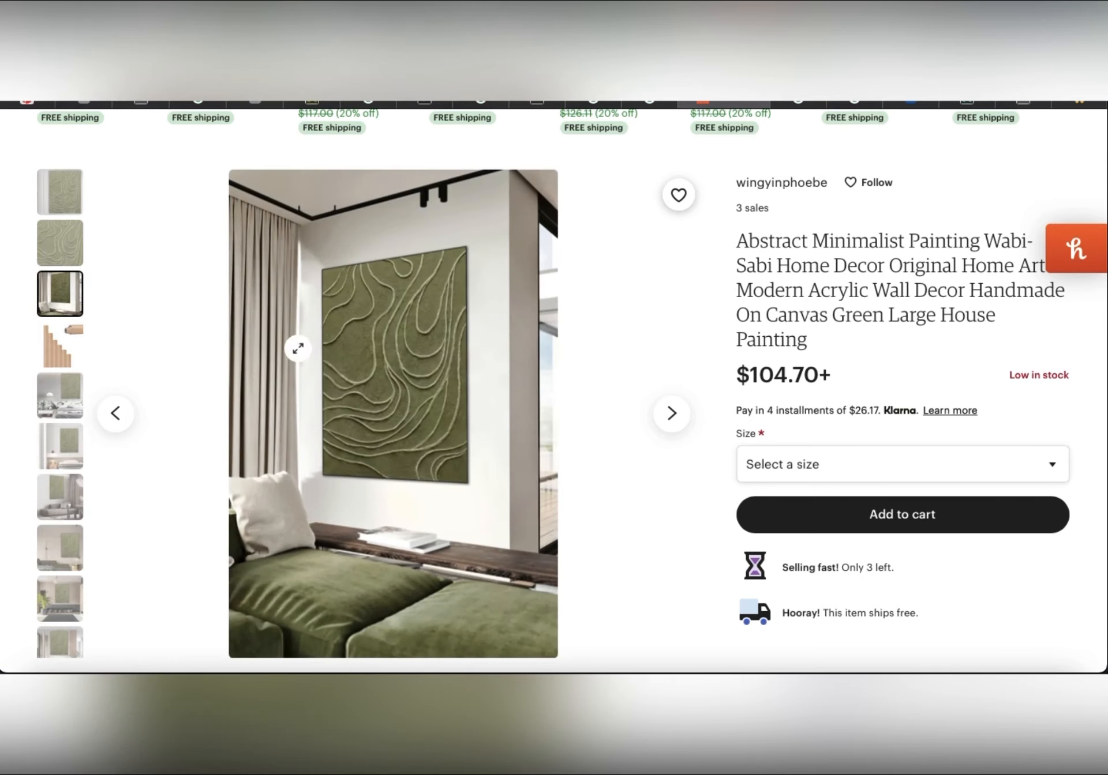
right_click(410, 367)
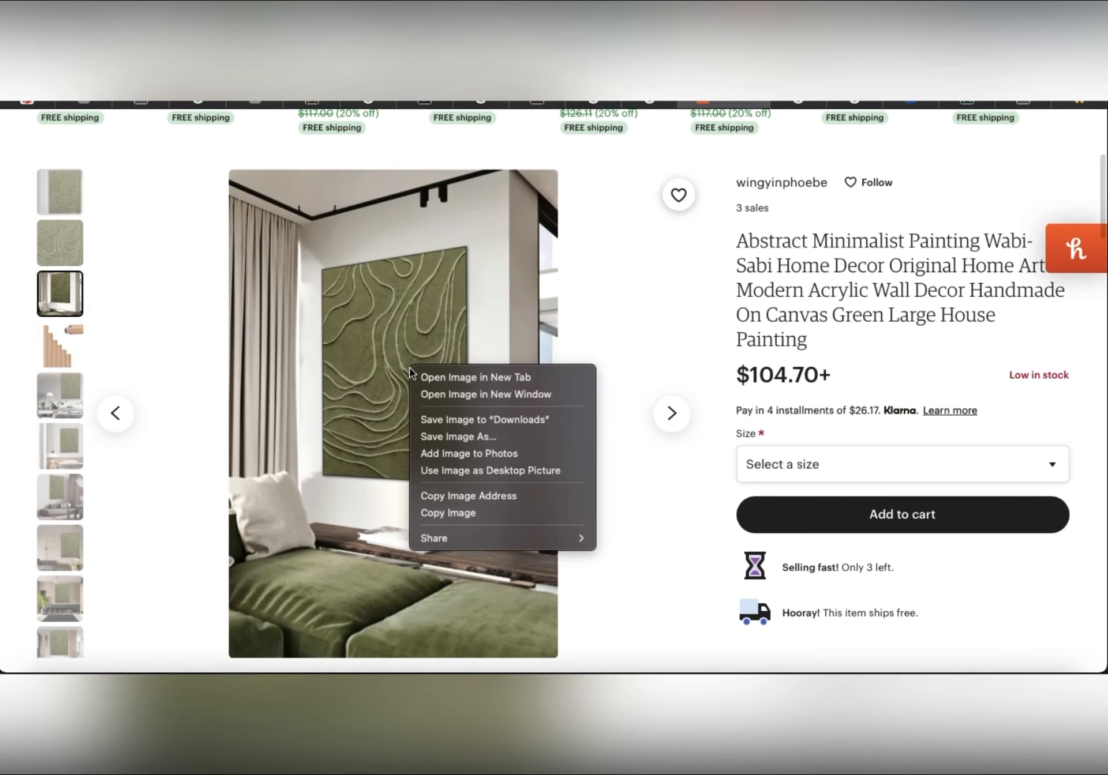
click(448, 512)
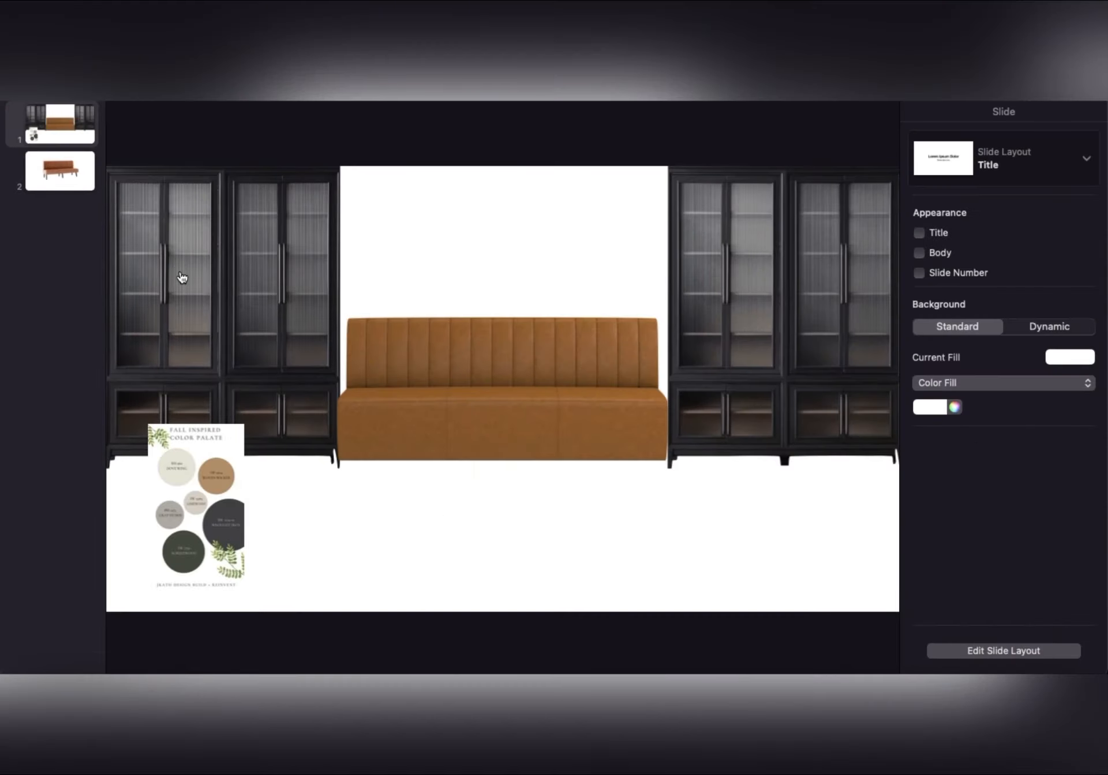
- Paste the green painting image onto slide 1 in Keynote, then resize and position it on the wall above the banquette
right_click(491, 238)
click(517, 283)
drag(715, 424, 685, 382)
drag(507, 214, 520, 213)
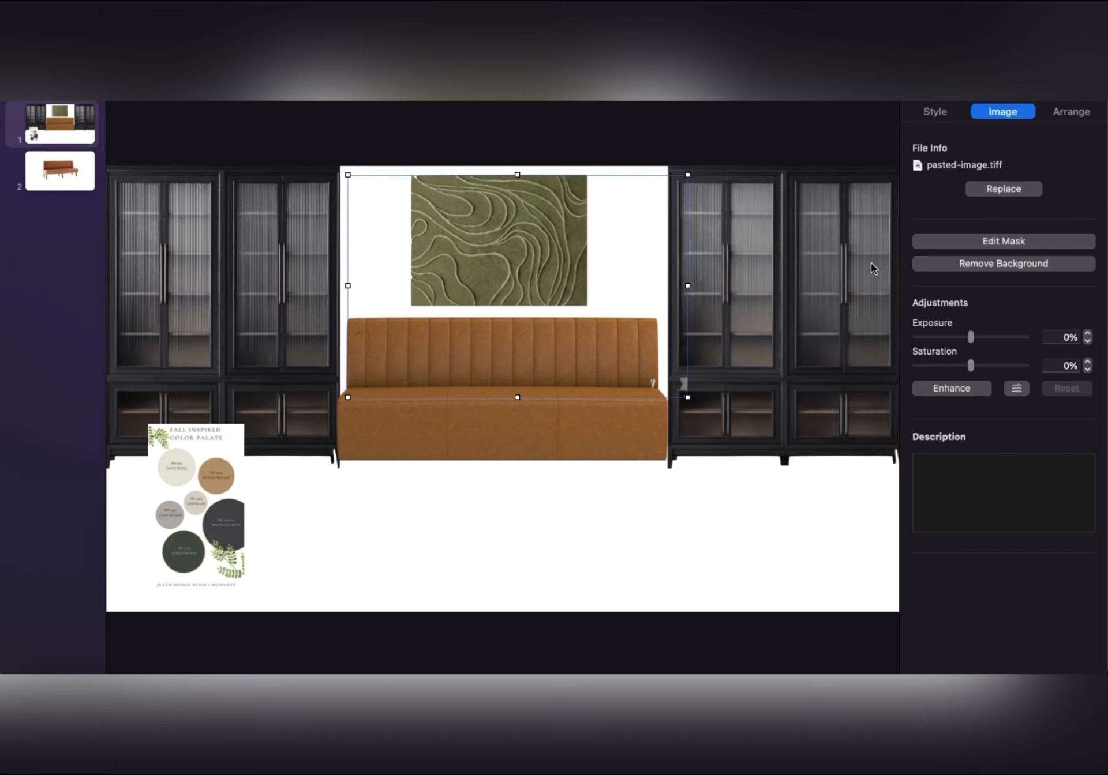
- Send the painting image to the back, behind the cabinets and banquette
click(1069, 112)
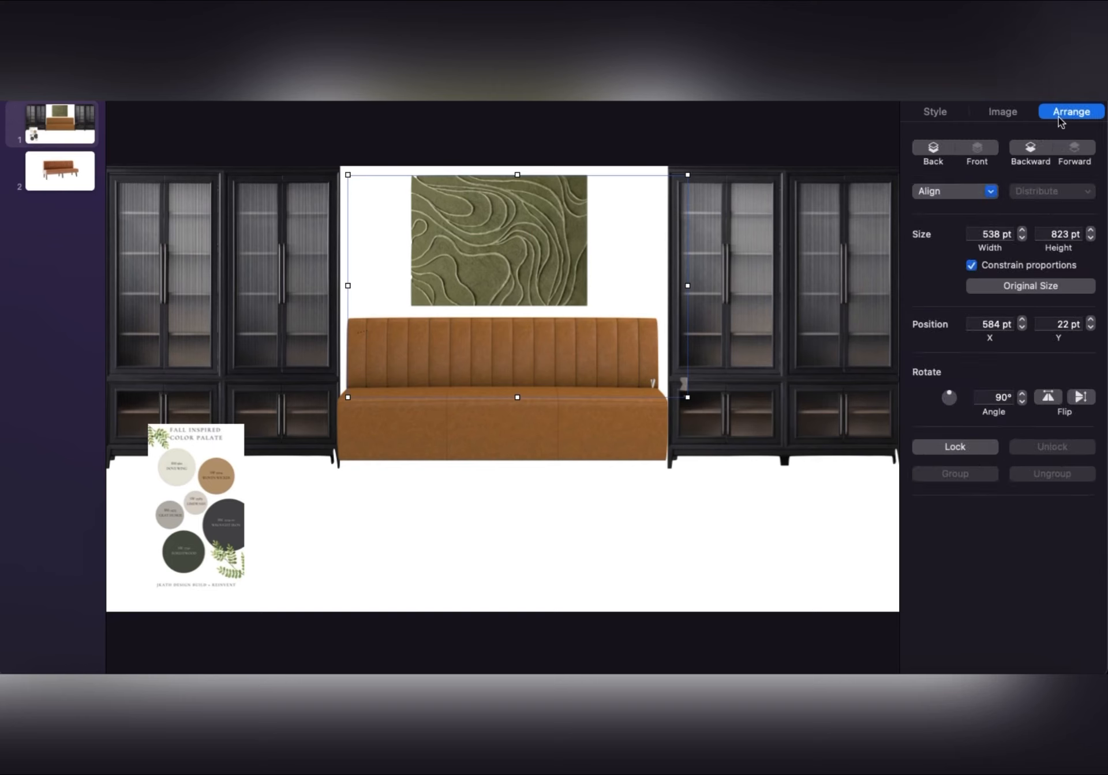
click(931, 150)
click(483, 512)
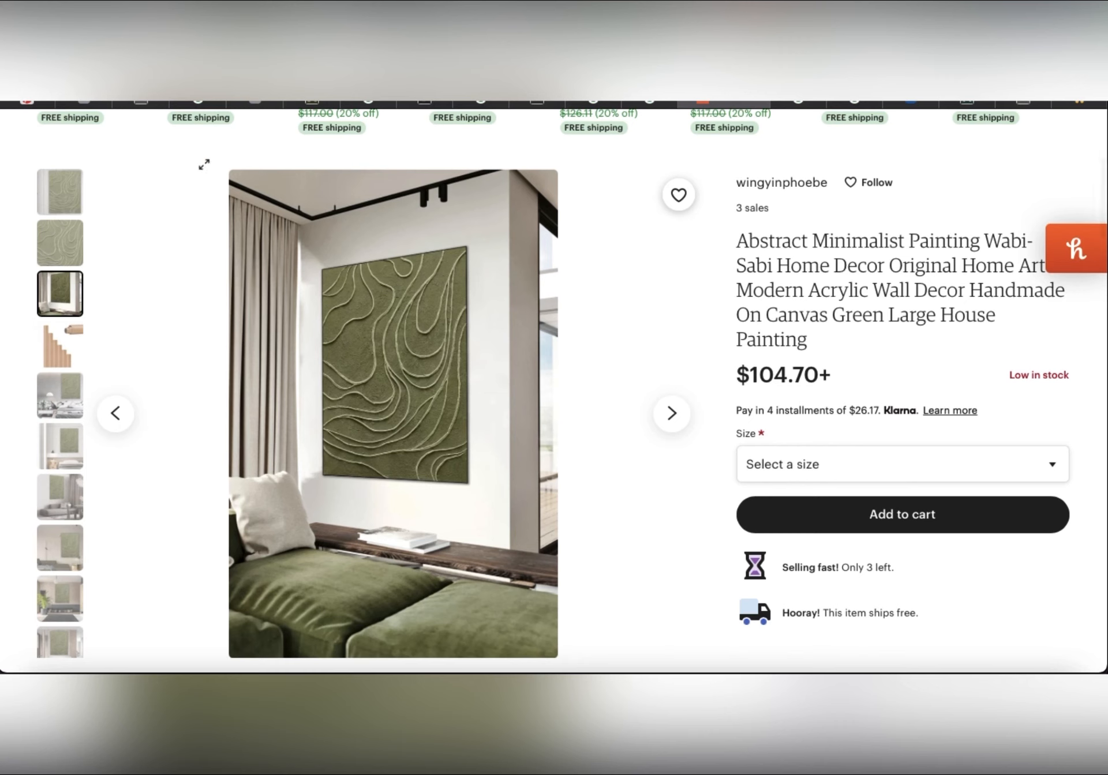
- Copy the Sage & Ivory rug image from its Ruggable page in the browser and paste it onto slide 1 in Keynote
click(89, 101)
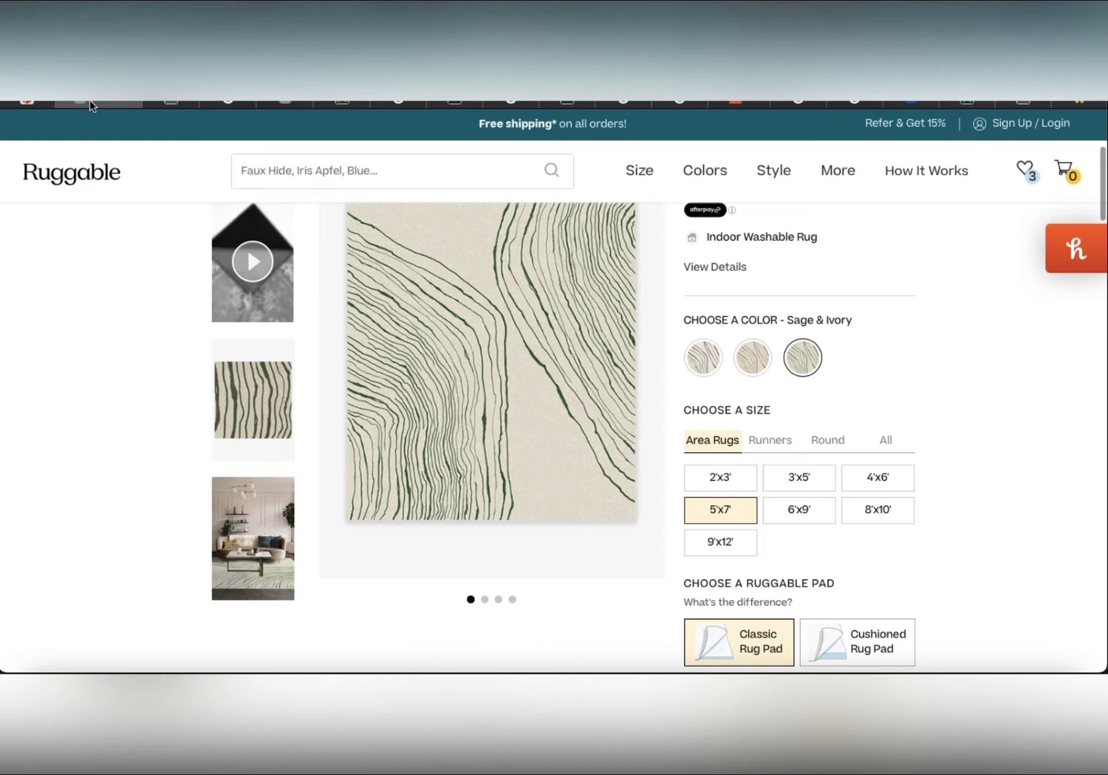
right_click(482, 366)
click(518, 506)
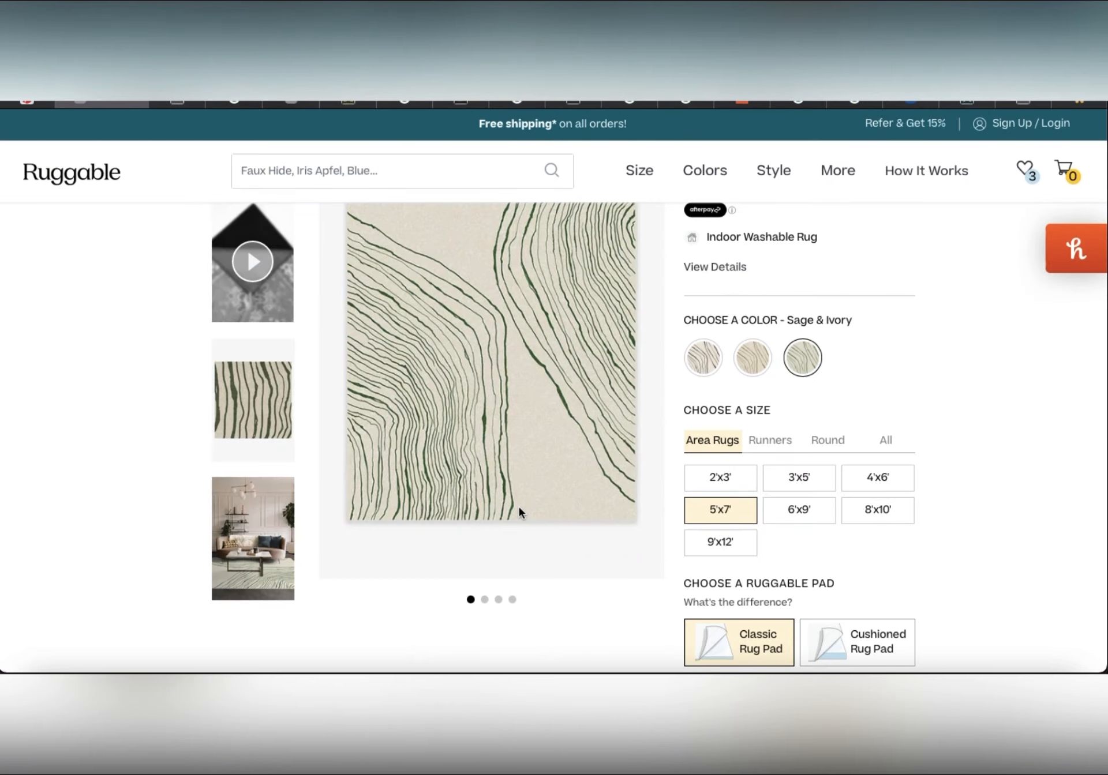
click(538, 689)
right_click(483, 509)
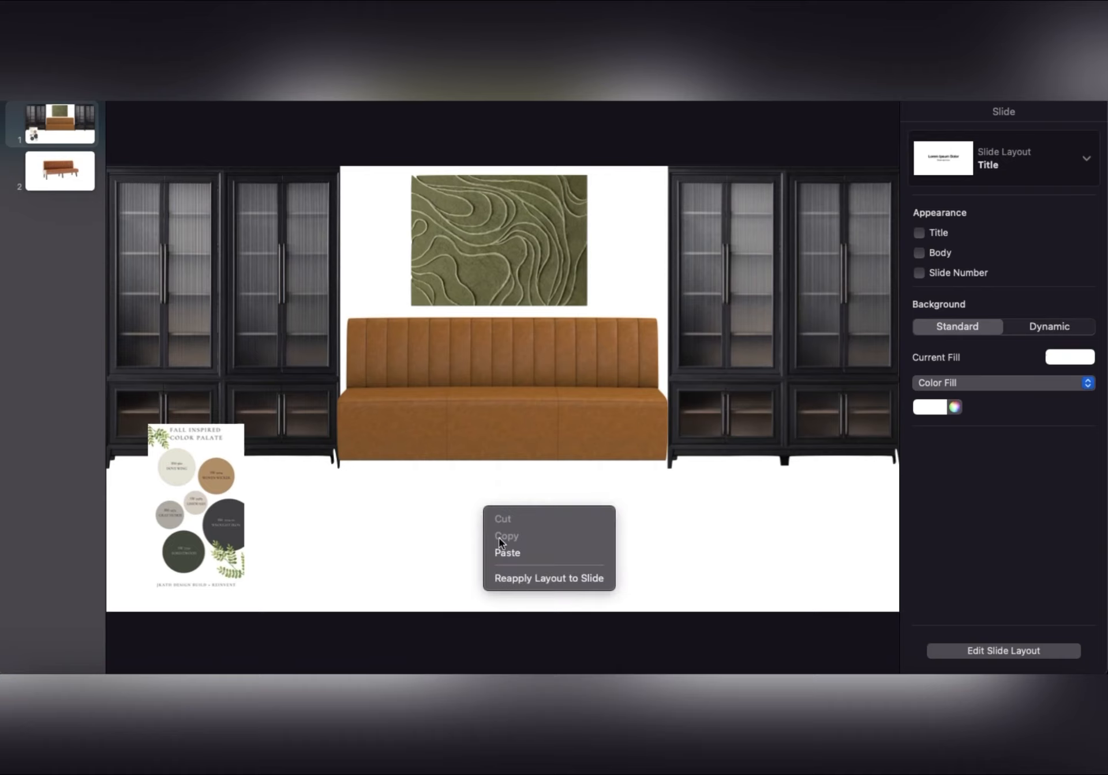
click(510, 553)
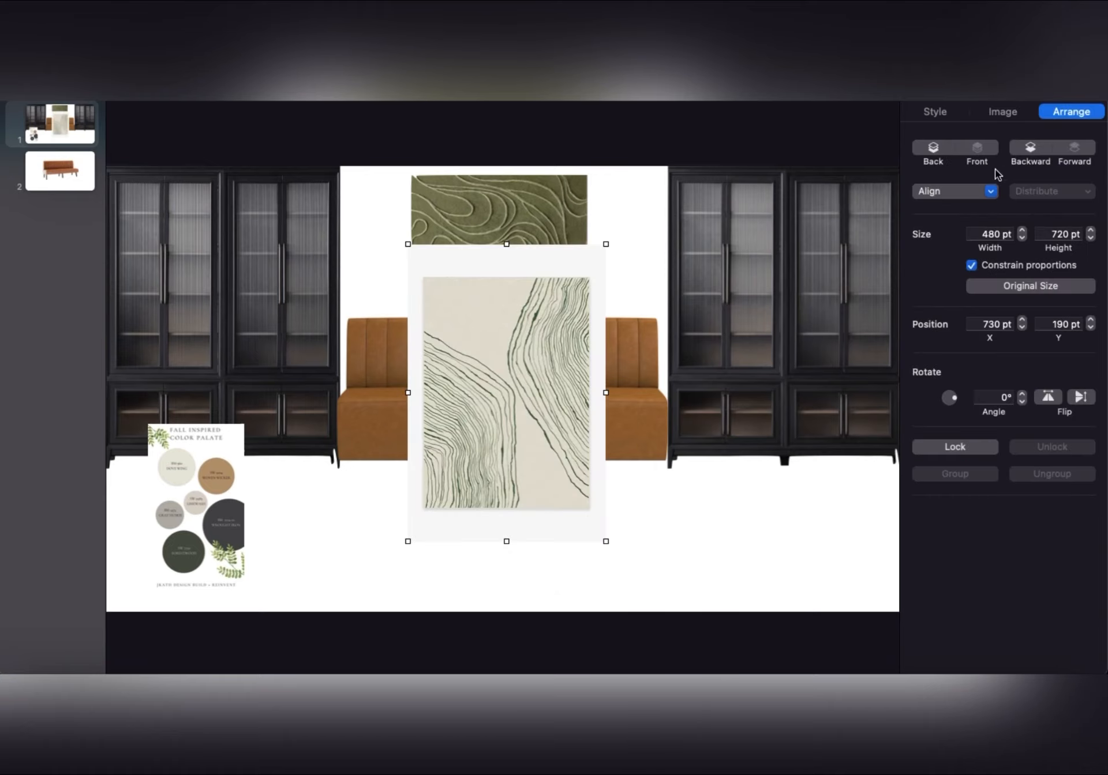
- Remove the pale gray background around the rug by making its color transparent
click(1004, 111)
click(984, 264)
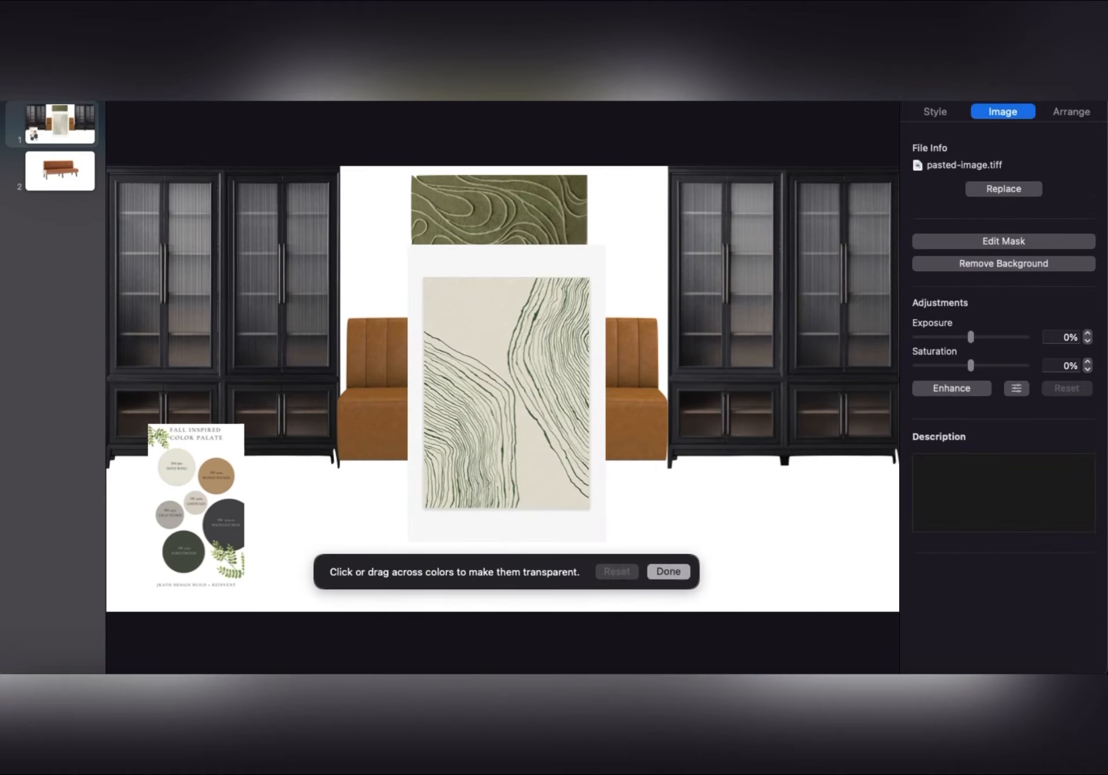
drag(510, 254, 522, 259)
click(668, 572)
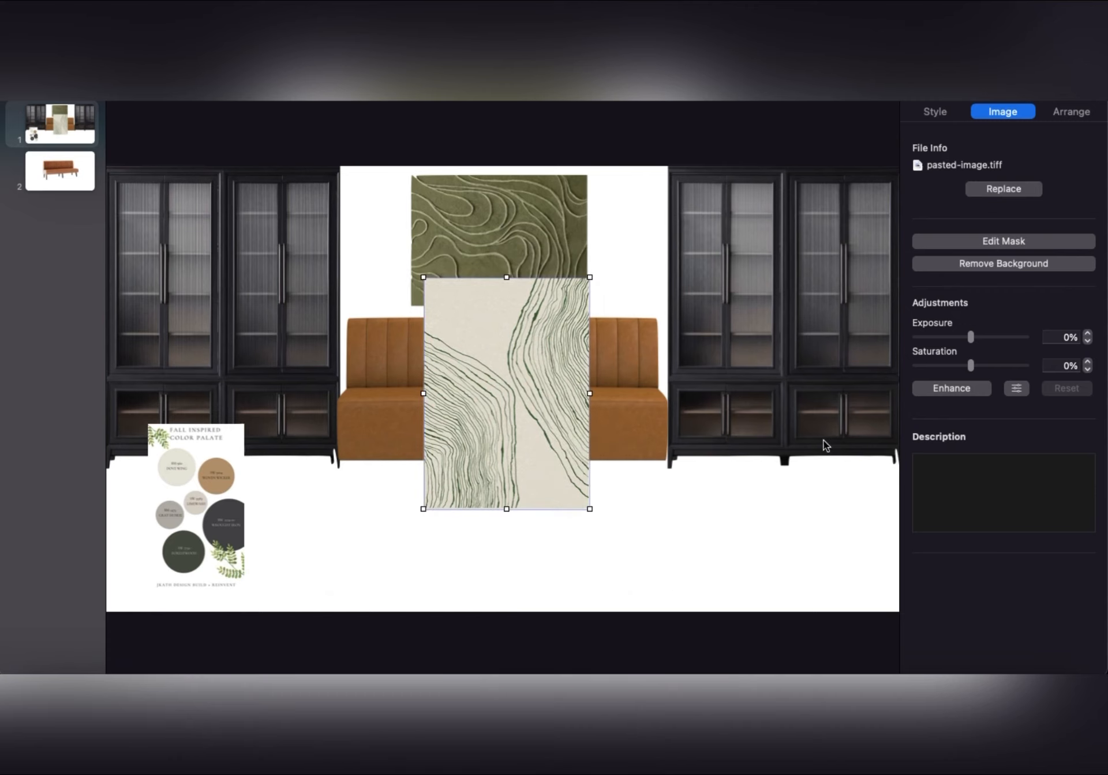
- Rotate the rug 90° and enlarge it to about 714 × 999 pt, centered on the floor area at the banquette
click(1072, 115)
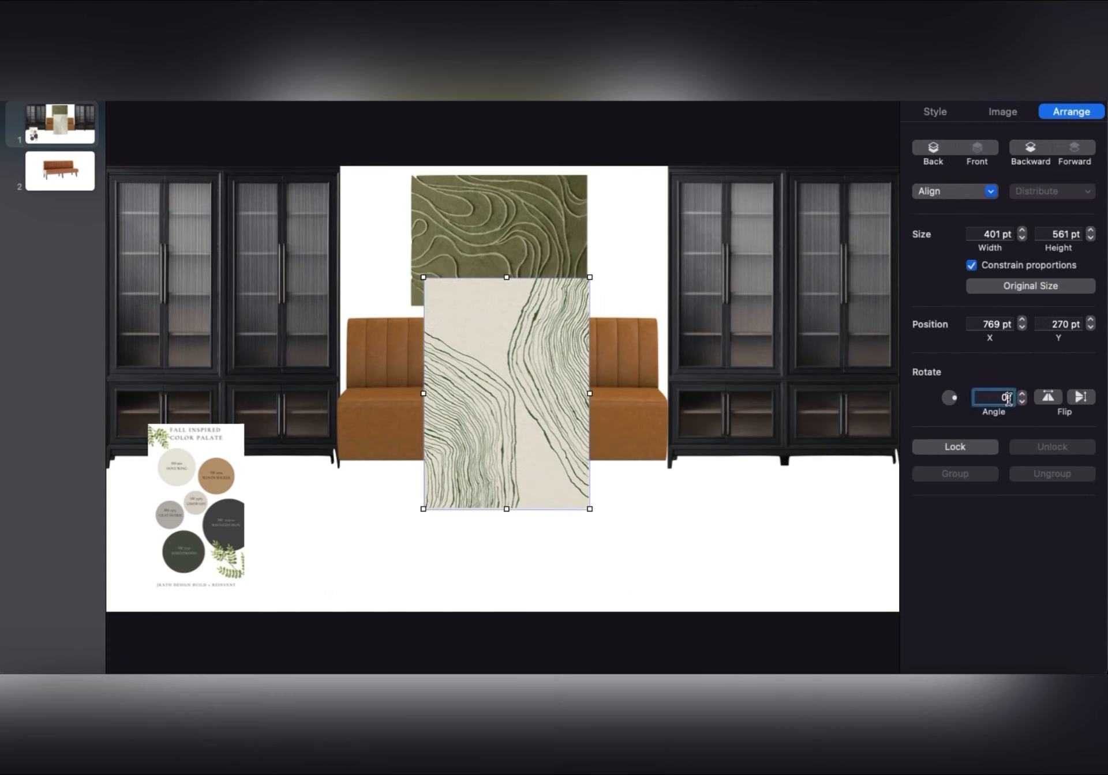
key(Return)
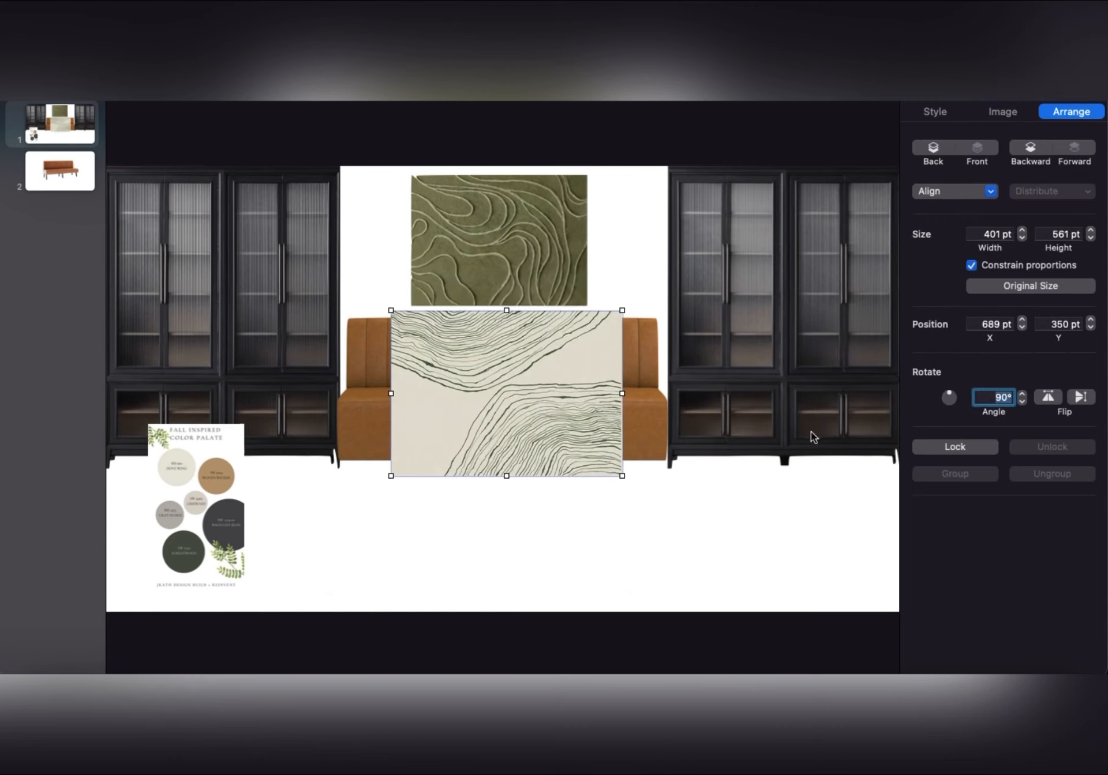
drag(546, 433, 500, 486)
drag(570, 528, 725, 546)
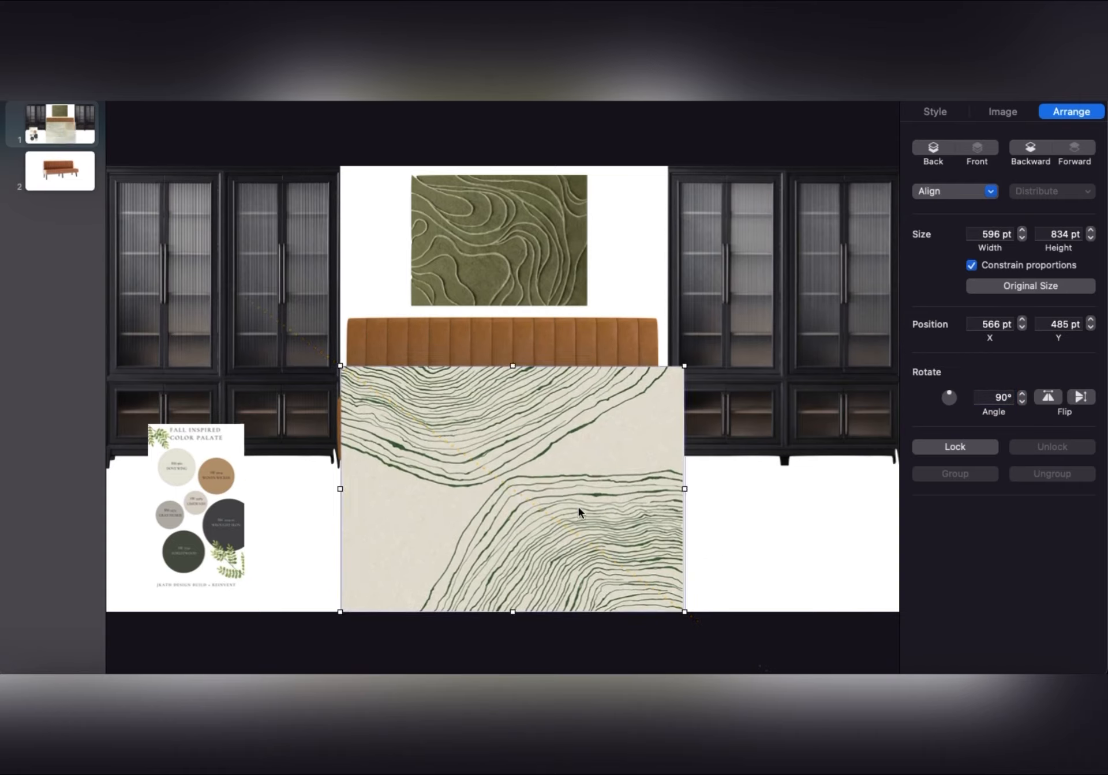
drag(578, 506, 562, 507)
drag(667, 489, 743, 491)
drag(584, 490, 570, 462)
- Send the rug to the back and reshape it to about 592 × 1050 pt, lowering its upper edge behind the banquette
click(932, 149)
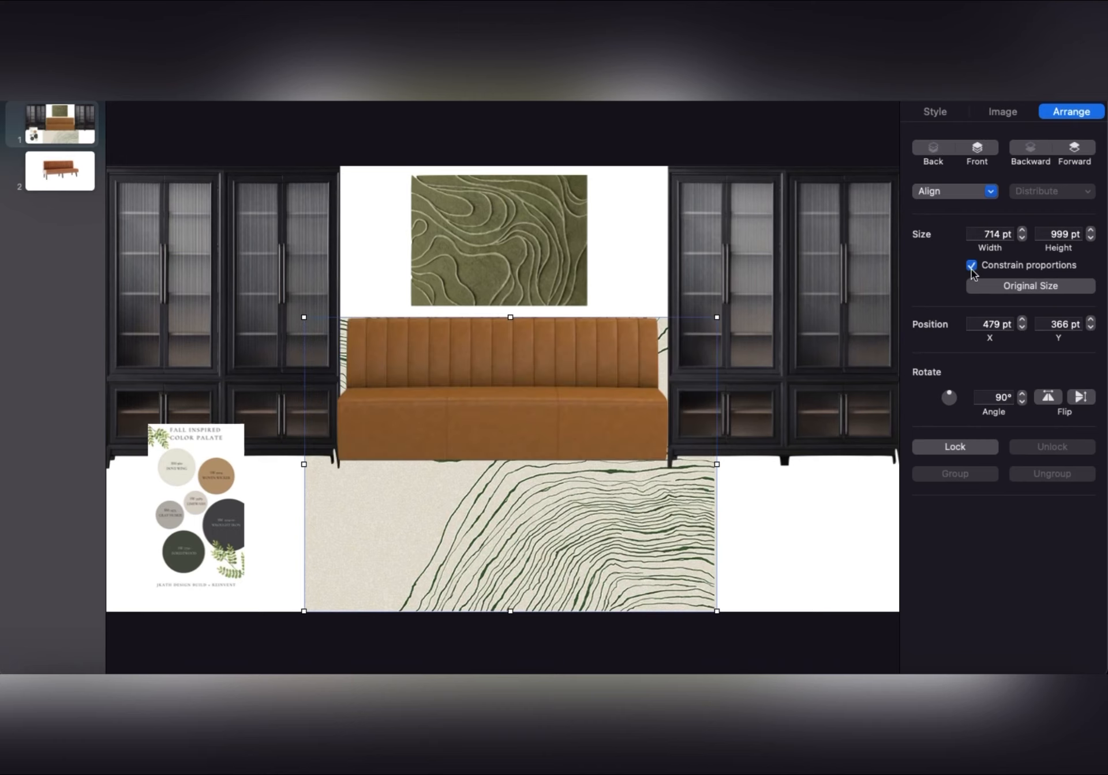
drag(507, 318, 510, 364)
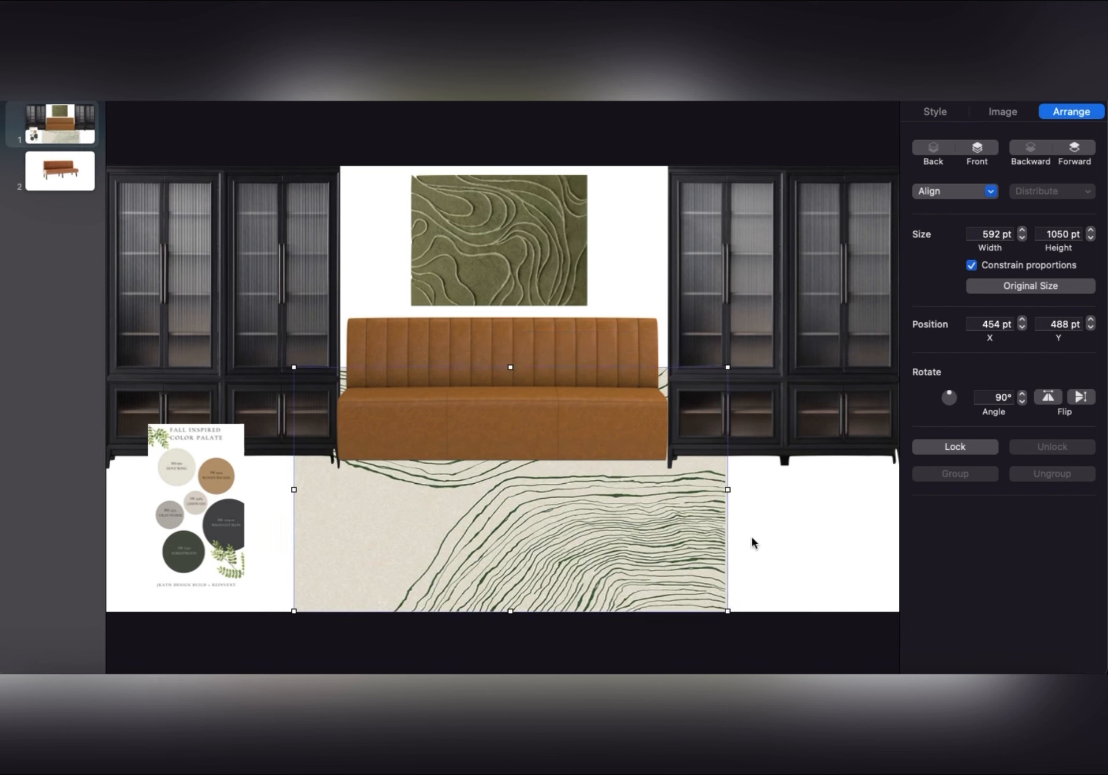
click(773, 539)
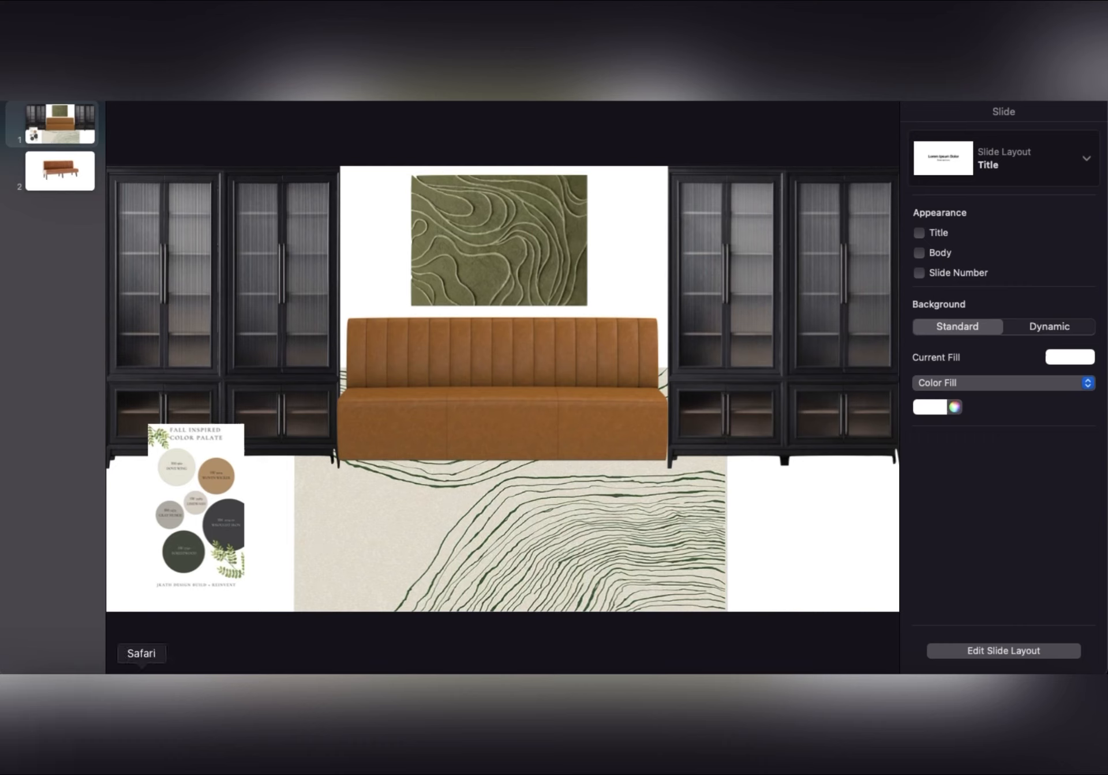
- Switch to Safari and copy the Delmon White Oval Dining Table image from its Rooms To Go page
click(137, 672)
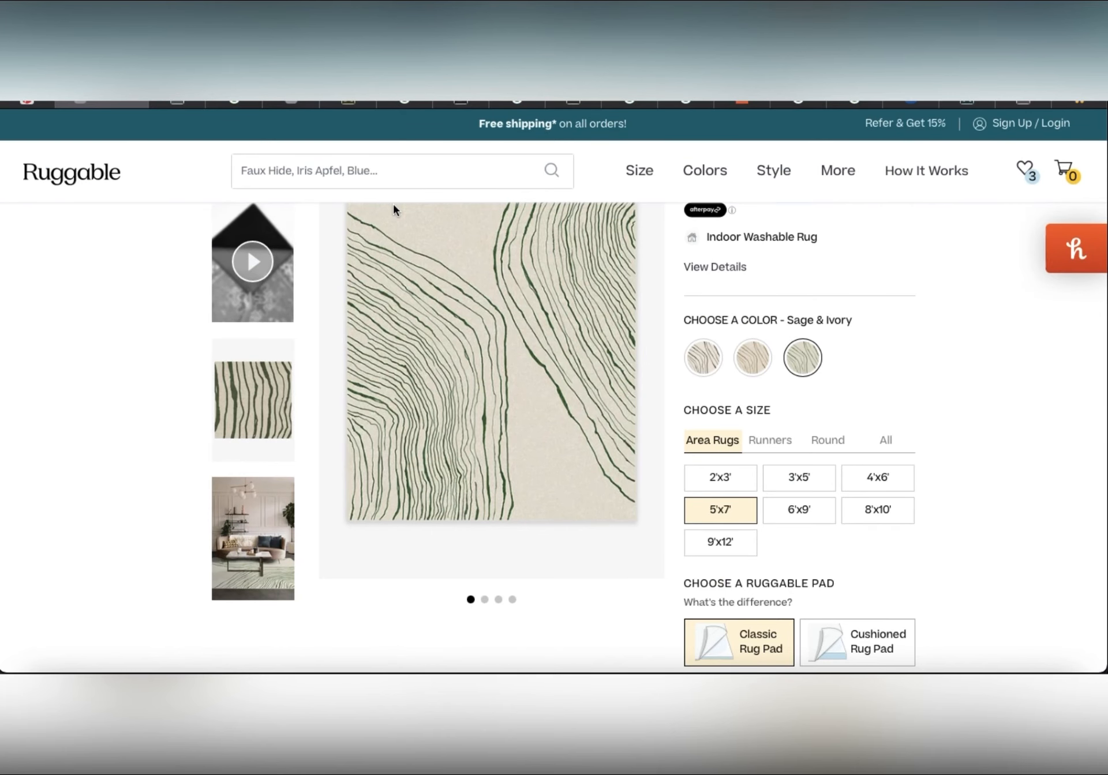
click(907, 104)
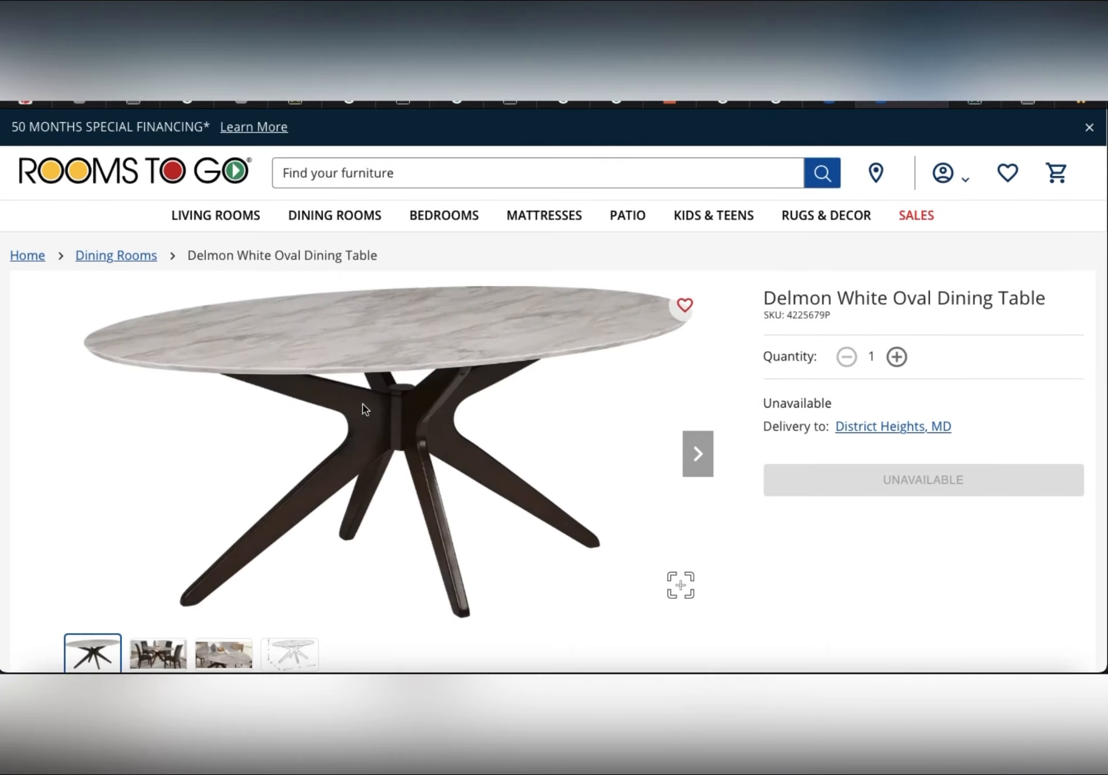
right_click(399, 428)
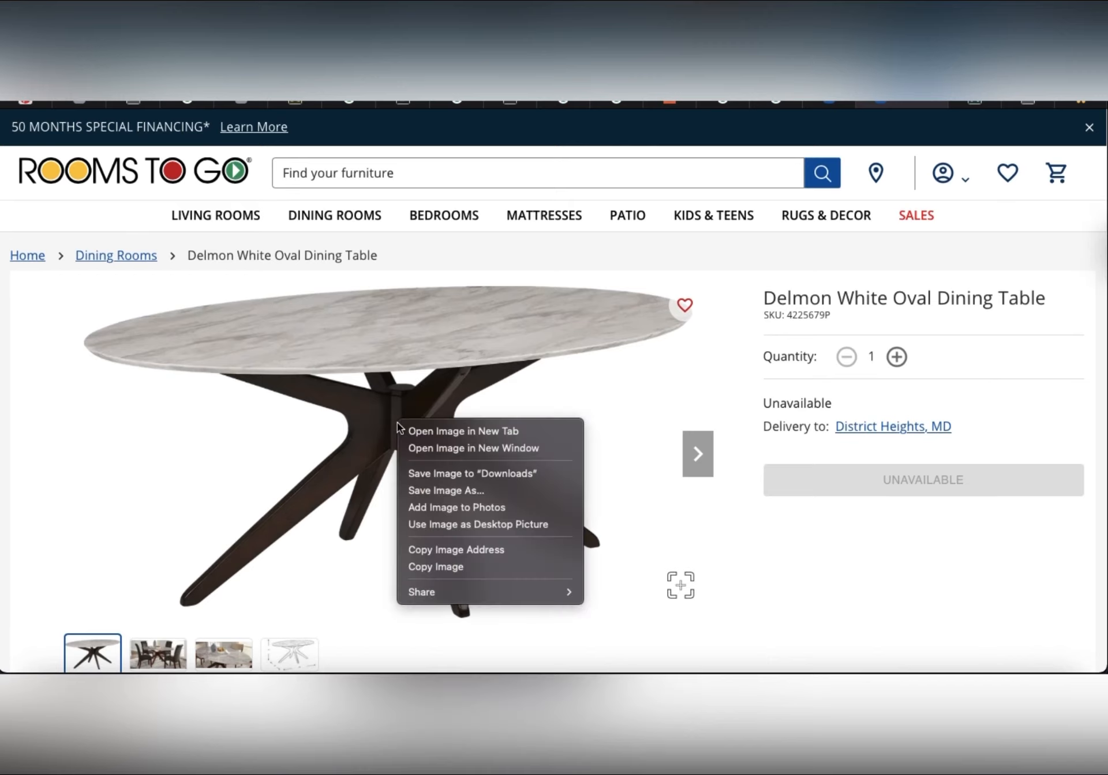
click(445, 567)
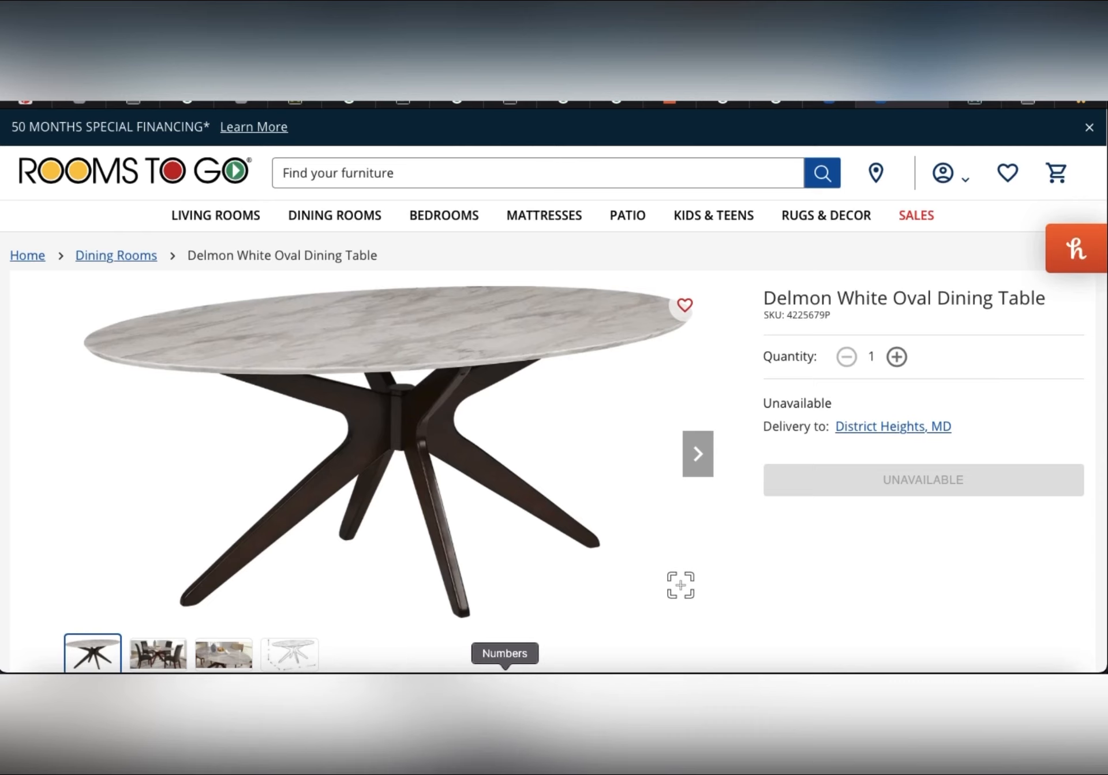
- Switch back to Keynote and paste the oval dining table onto slide 1 in front of the banquette
click(536, 695)
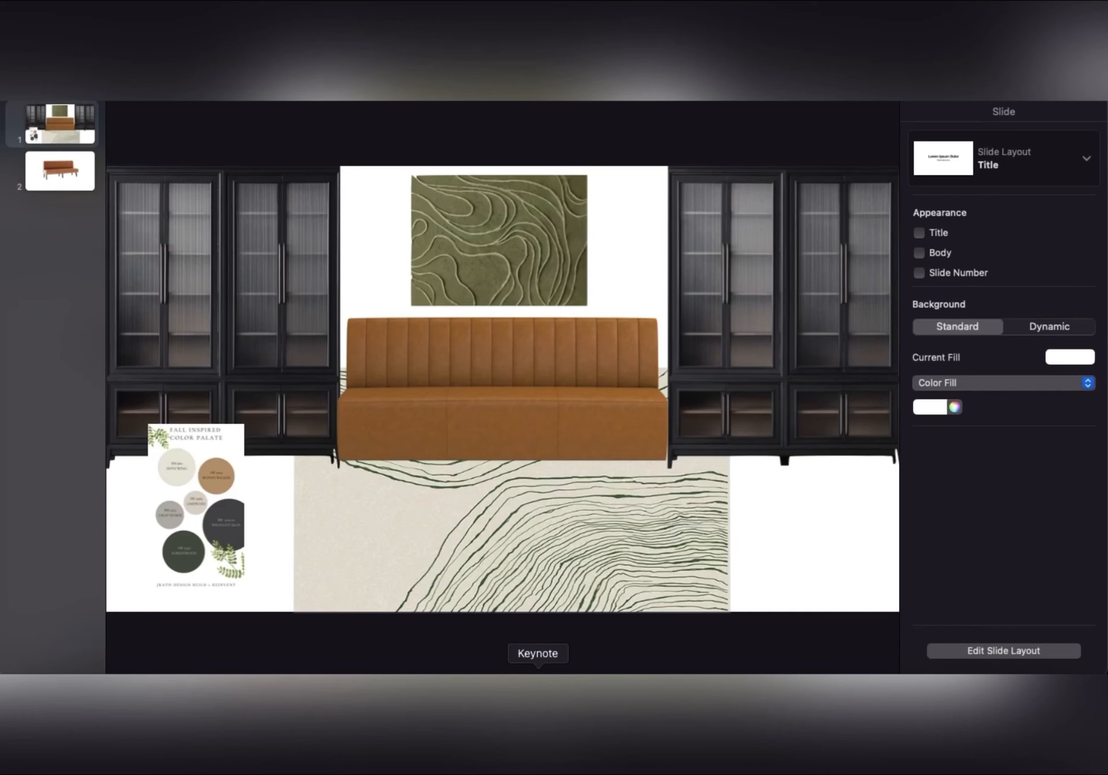
key(super+v)
right_click(478, 496)
click(513, 517)
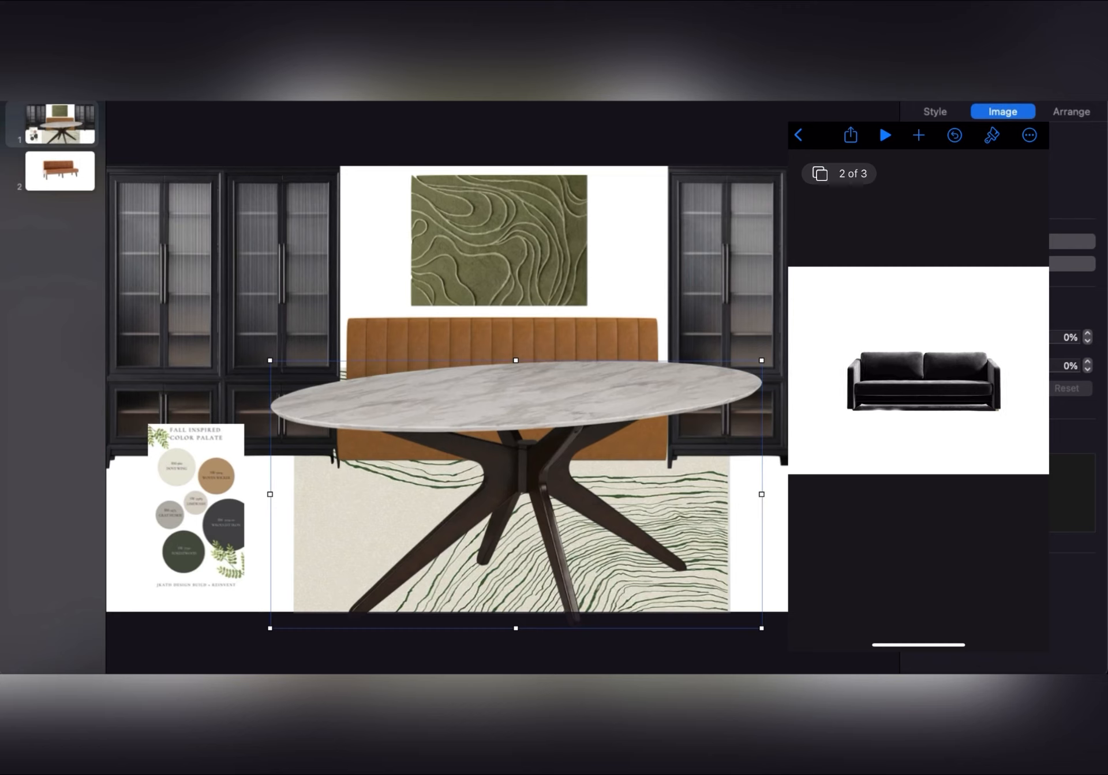
- Scale the dining table down to about 1057 × 576 pt and nudge it into place over the rug
drag(762, 363, 707, 392)
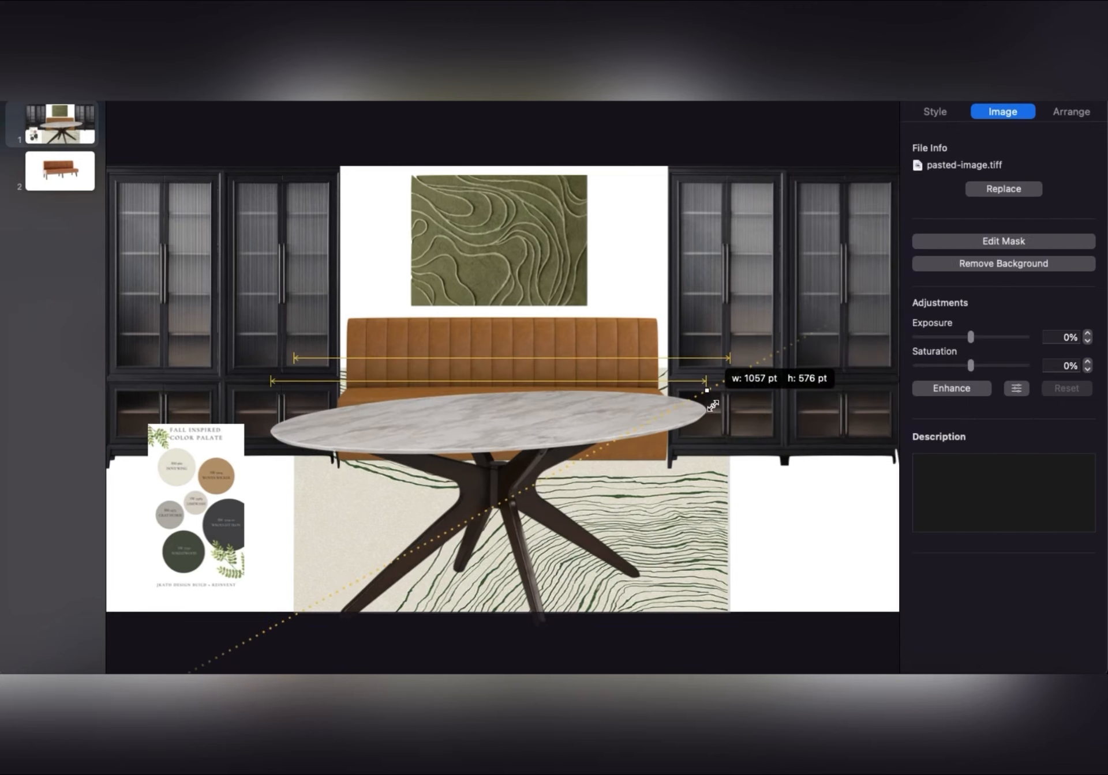
drag(630, 427, 633, 428)
click(937, 112)
click(1011, 115)
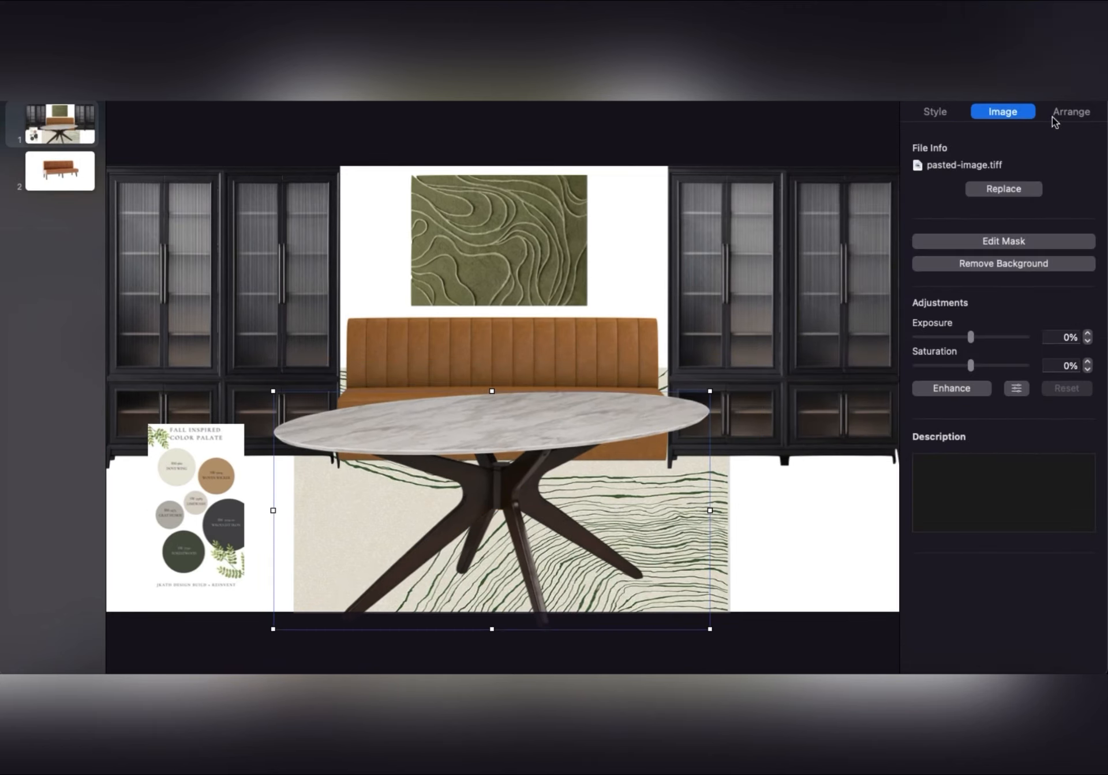
- Switch to Safari and copy the angled-view image of the Rodin Dining Chair in Vance Olive from its Arhaus page
click(1053, 116)
key(Return)
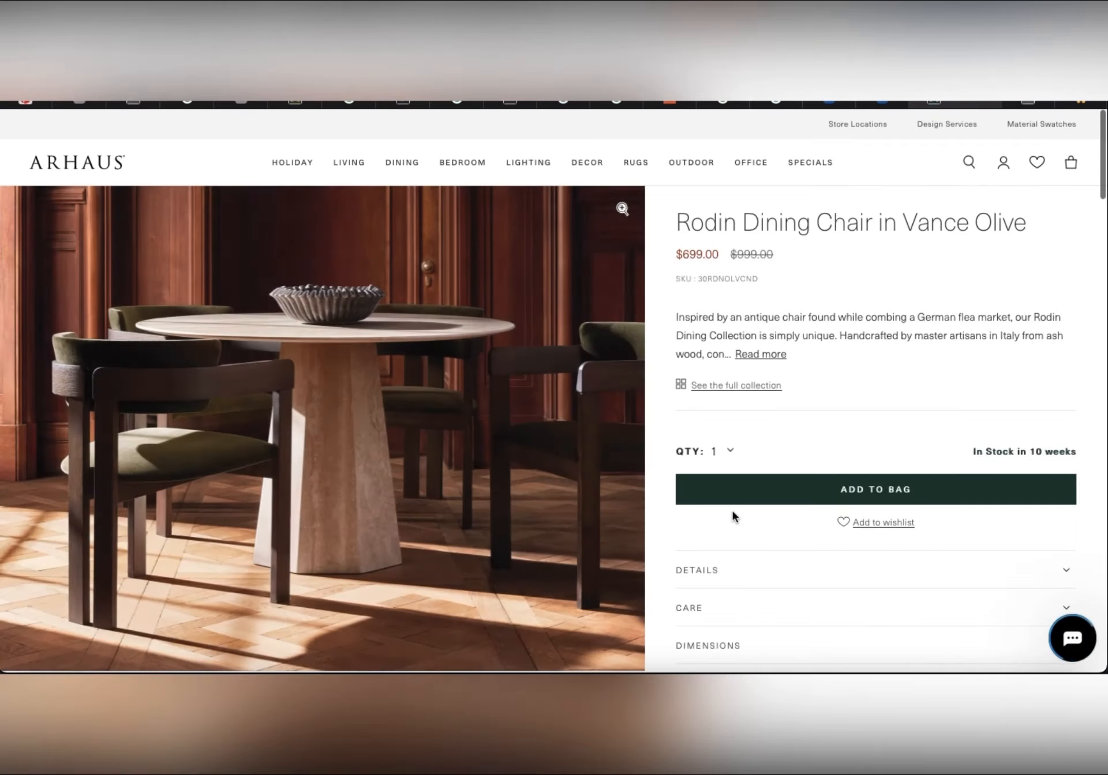
scroll(732, 517, down, 10)
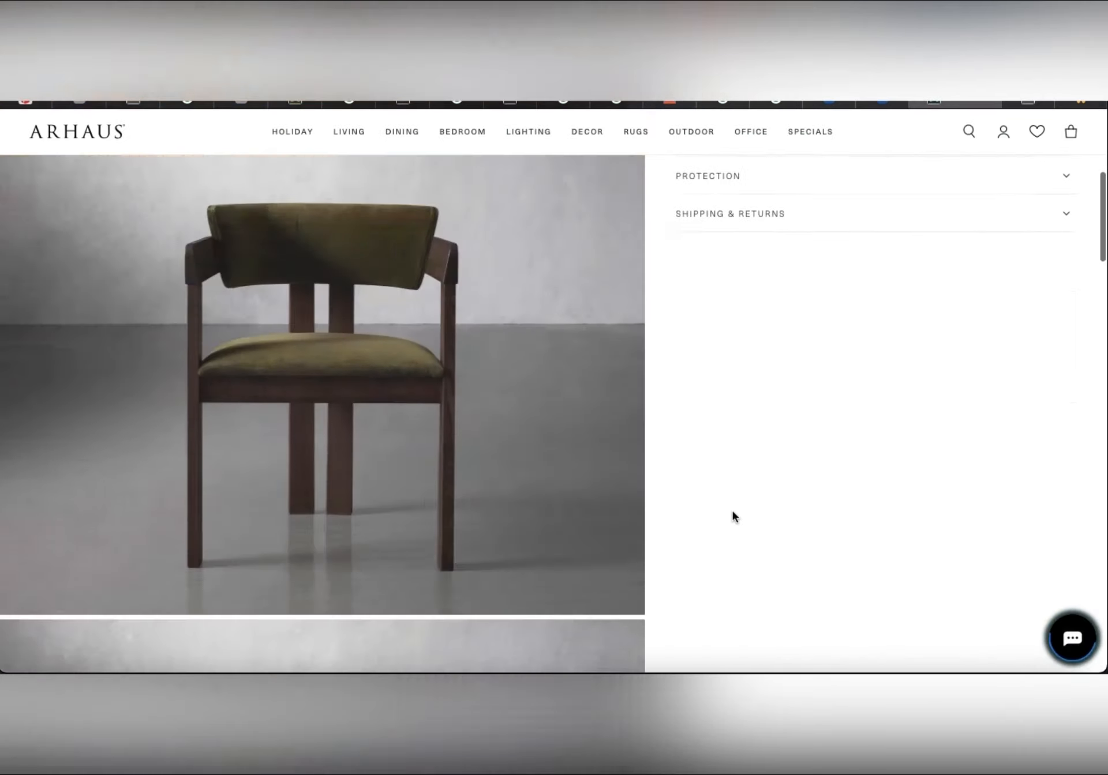
scroll(733, 508, down, 5)
right_click(324, 447)
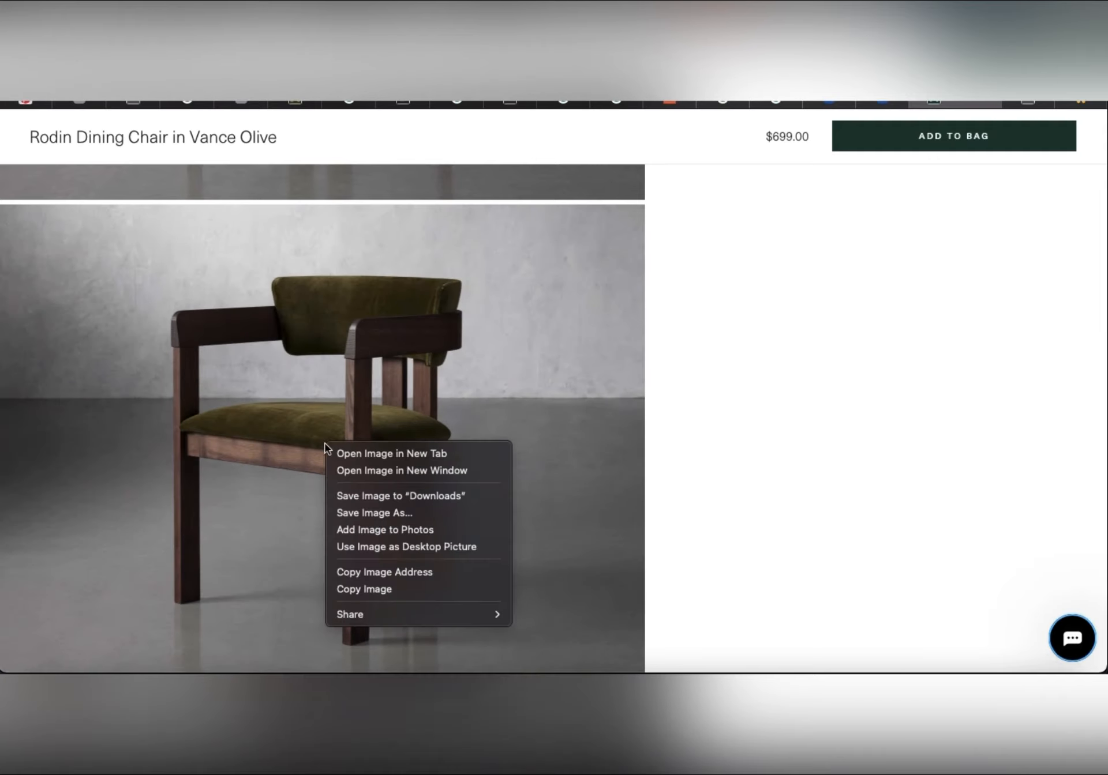
click(346, 589)
- Switch back to Keynote and paste the olive dining chair onto slide 1
click(538, 684)
right_click(747, 507)
click(765, 549)
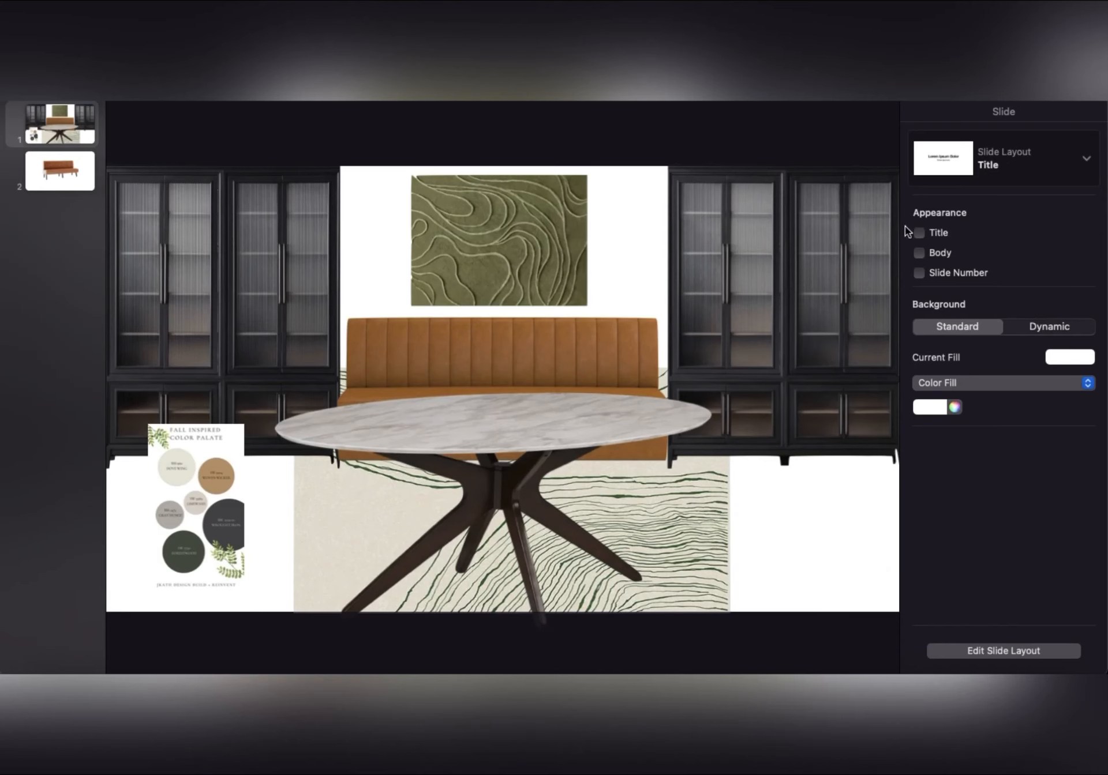
- Remove the chair image's background, making the grey wall, the floor and the areas between the legs transparent
click(1002, 115)
click(1003, 263)
drag(675, 330, 711, 402)
drag(465, 326, 516, 361)
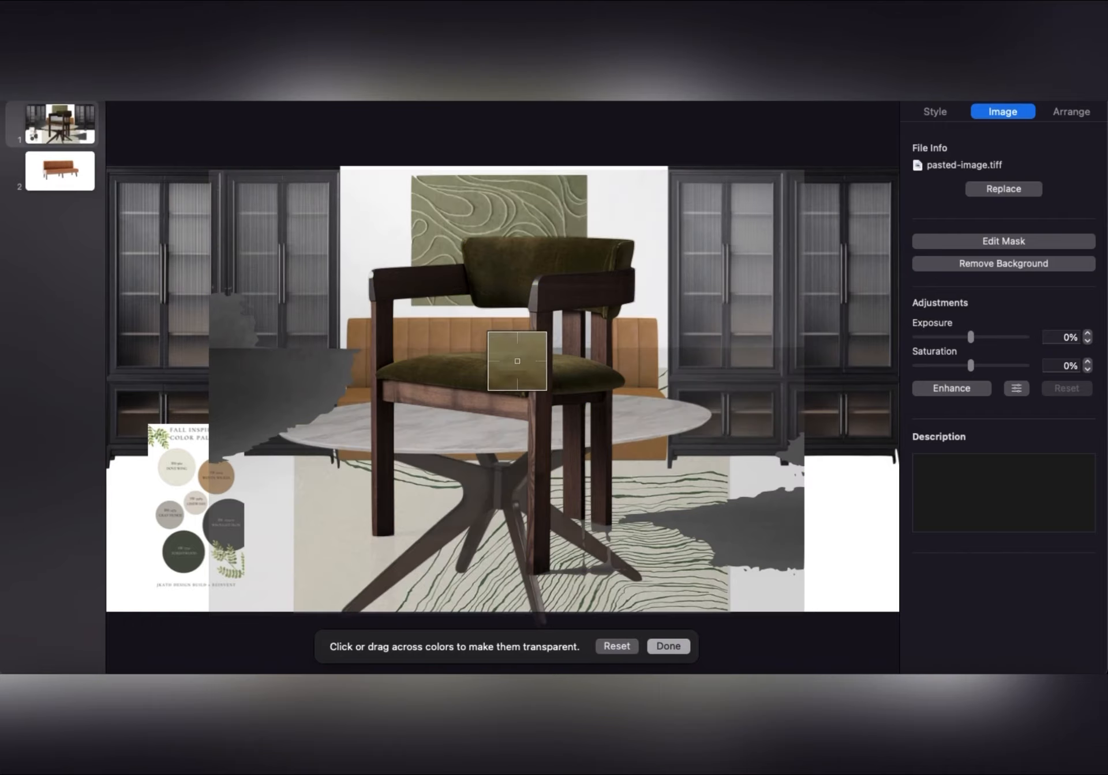
drag(290, 385, 306, 409)
drag(571, 538, 584, 558)
mouse_move(694, 520)
mouse_down()
mouse_move(730, 543)
mouse_move(717, 535)
mouse_up()
click(674, 652)
- Size and place the chair at the dining table's right end, overlapping the rug's edge, and recheck its background removal
drag(633, 575, 802, 517)
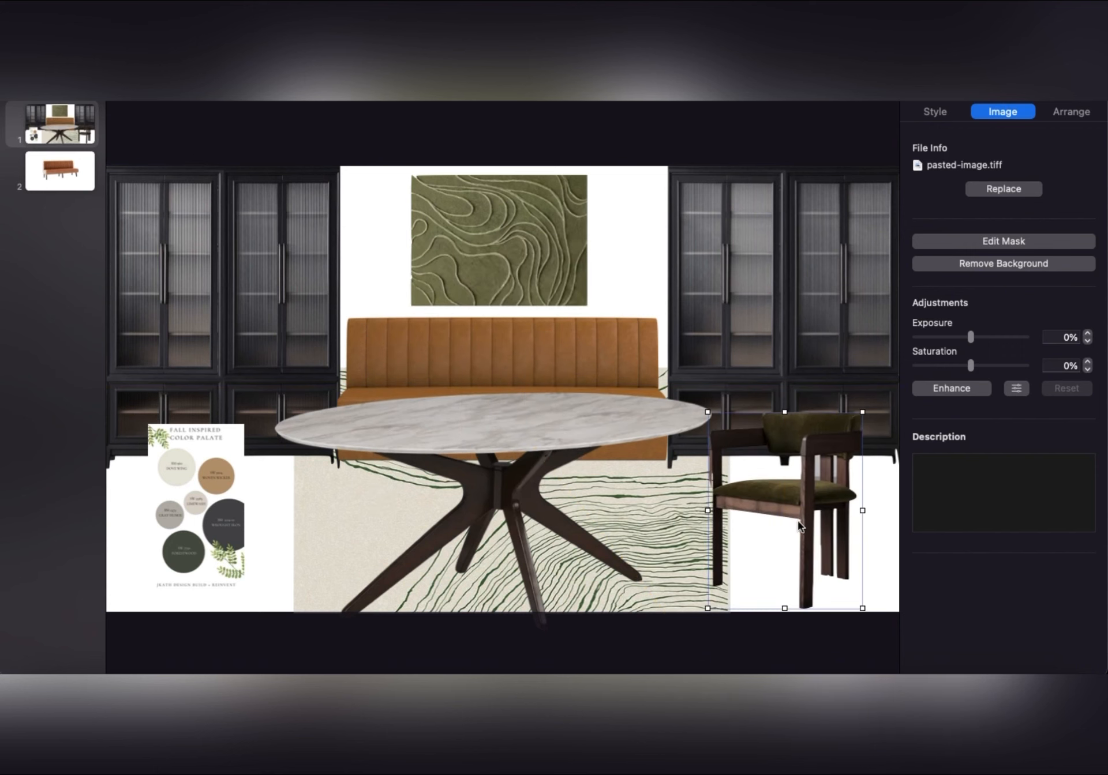
drag(708, 413, 704, 408)
drag(822, 495, 844, 450)
click(953, 266)
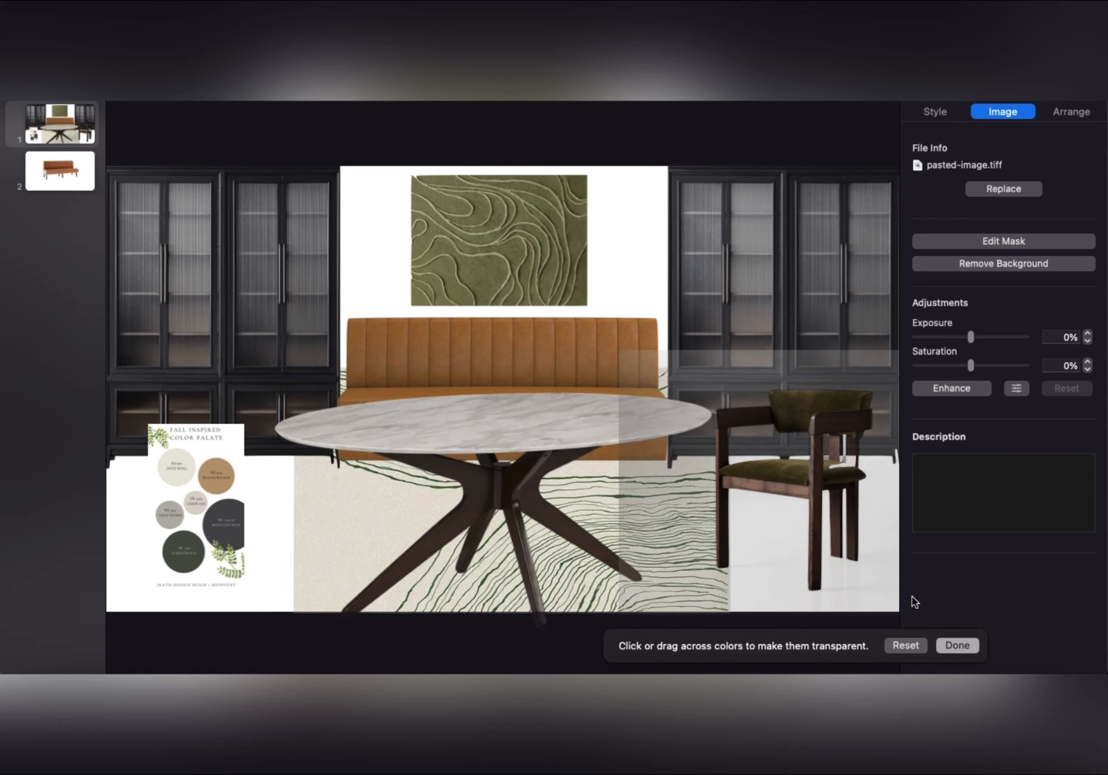
key(Return)
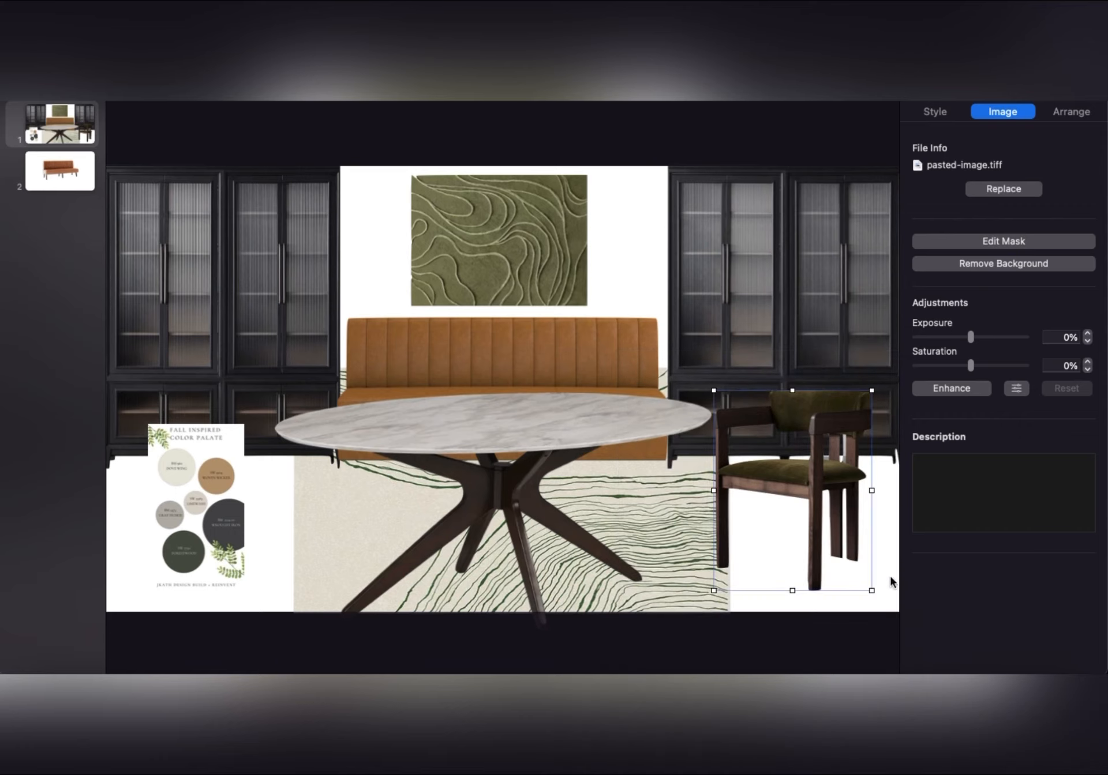
drag(860, 563, 850, 566)
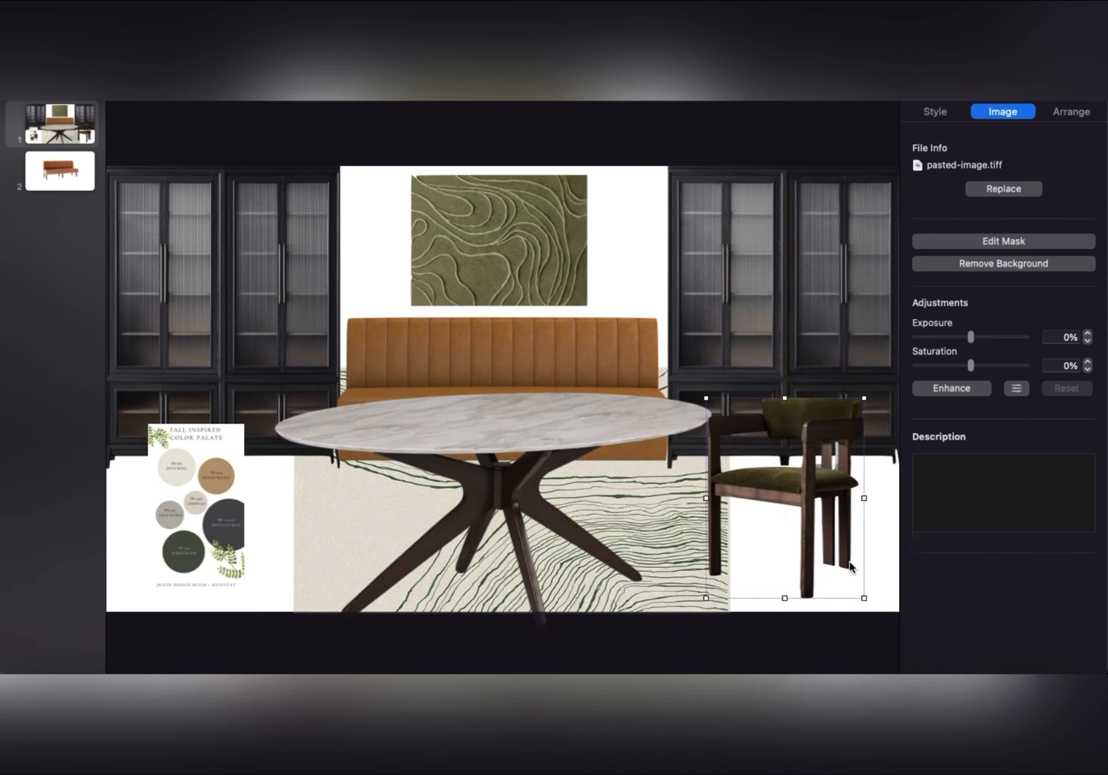
- Switch to Safari and copy the Globeal White and Gold LED Glass Globe Indoor Wall Sconce image from its Homary page
click(142, 689)
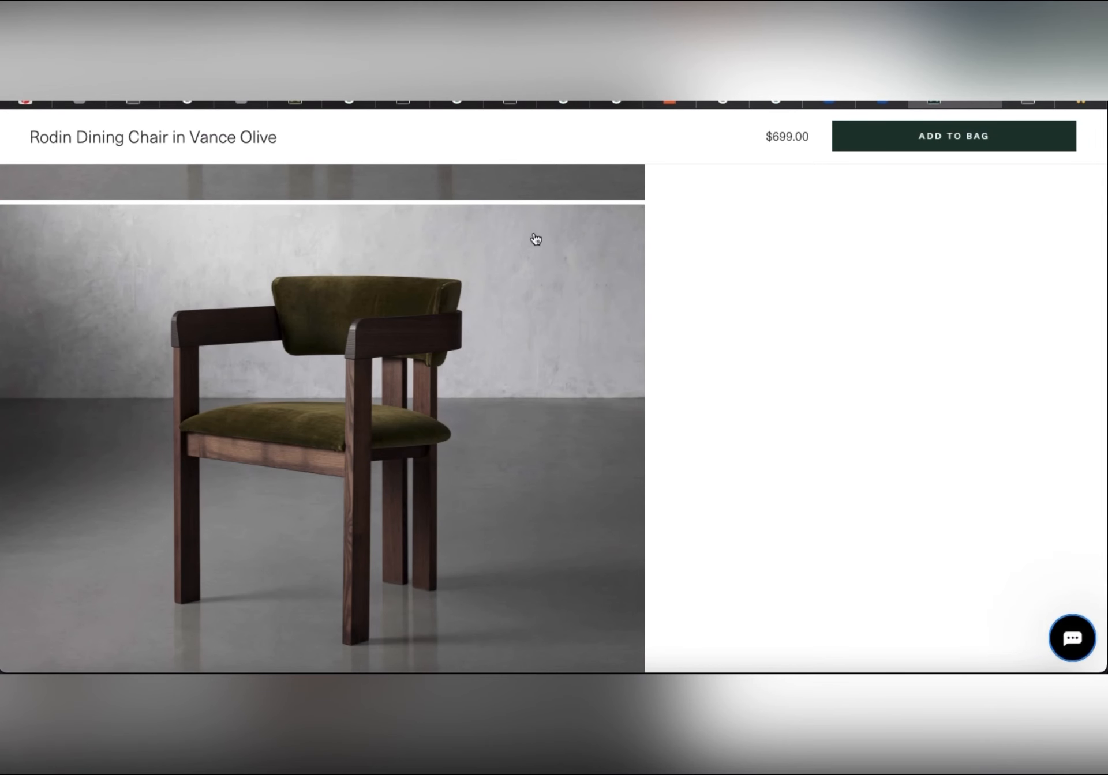
click(891, 102)
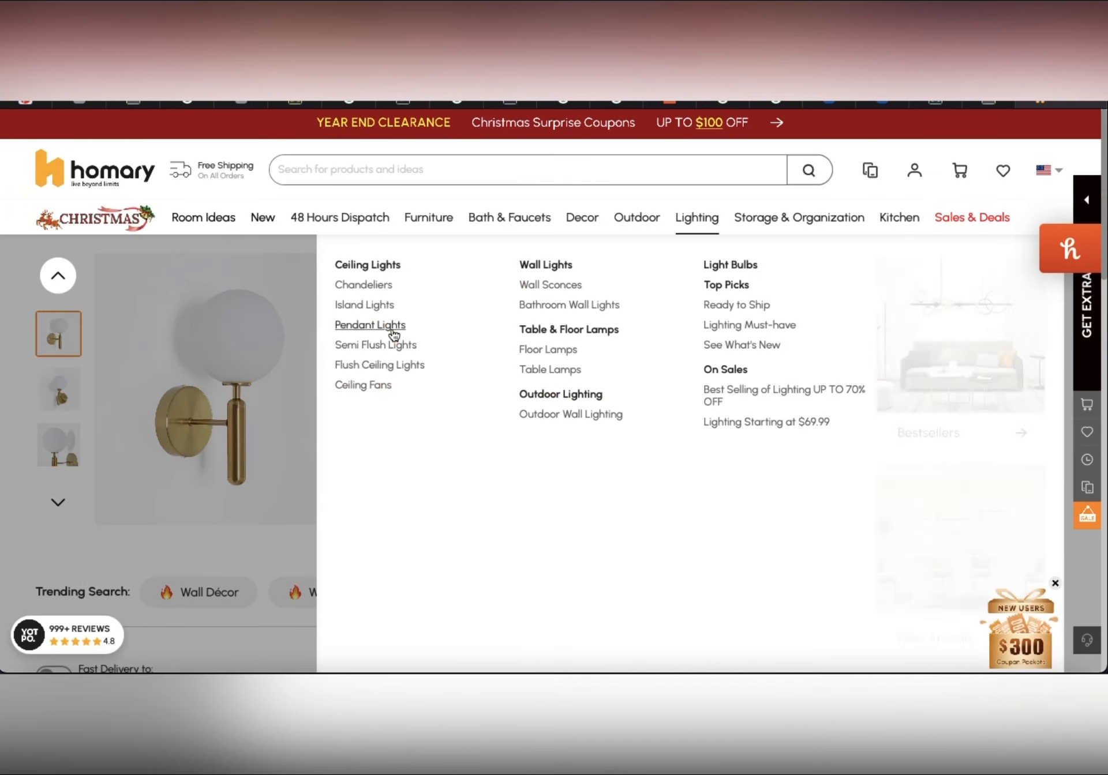
right_click(218, 397)
click(256, 541)
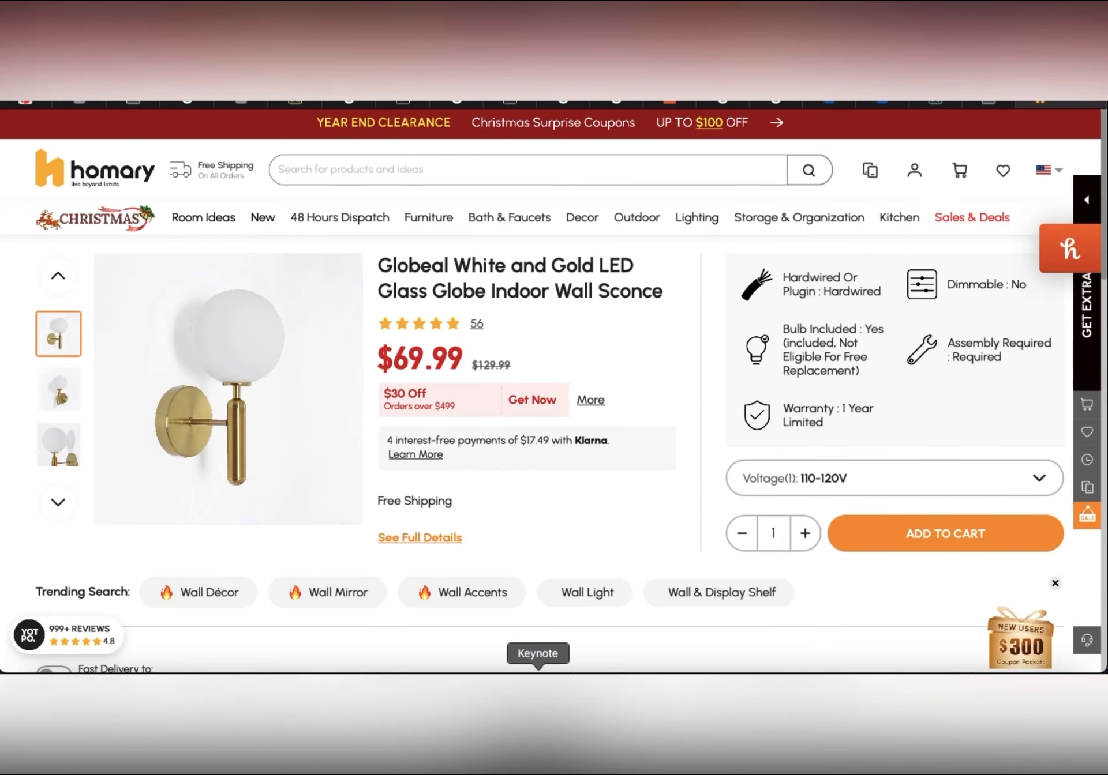
- Switch back to Keynote, paste the wall sconce onto slide 1 and remove its background, including the pale shadow beside the globe
click(538, 687)
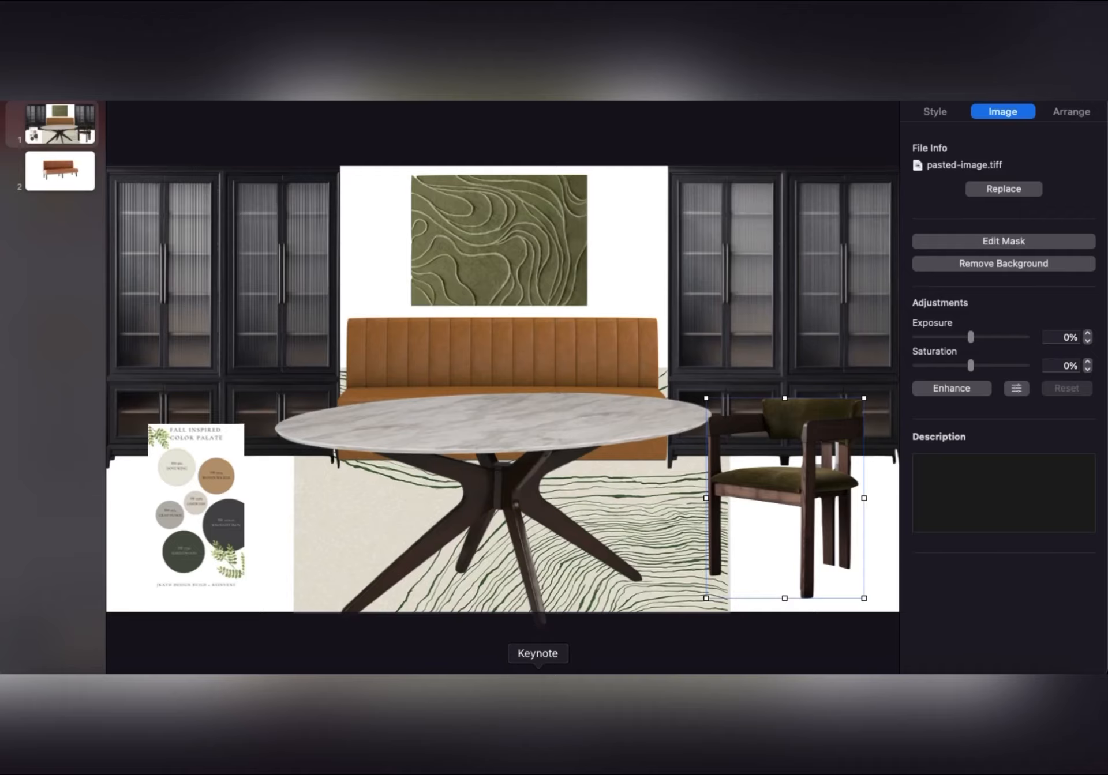
click(1002, 262)
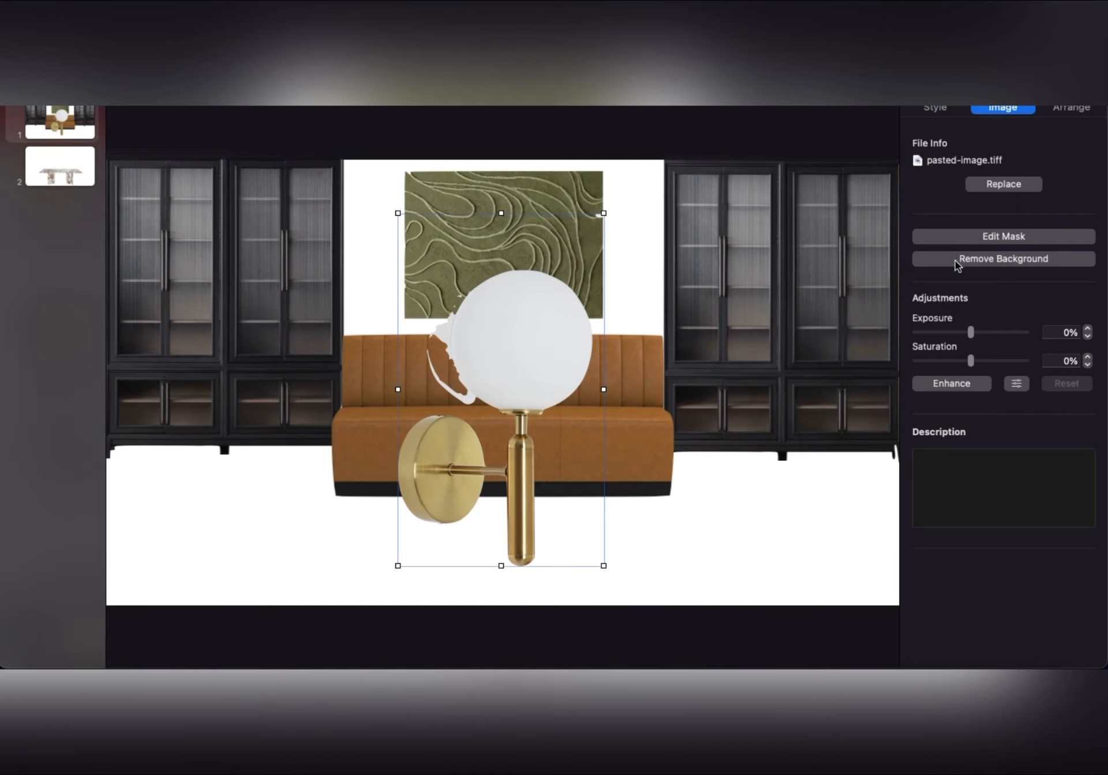
click(958, 264)
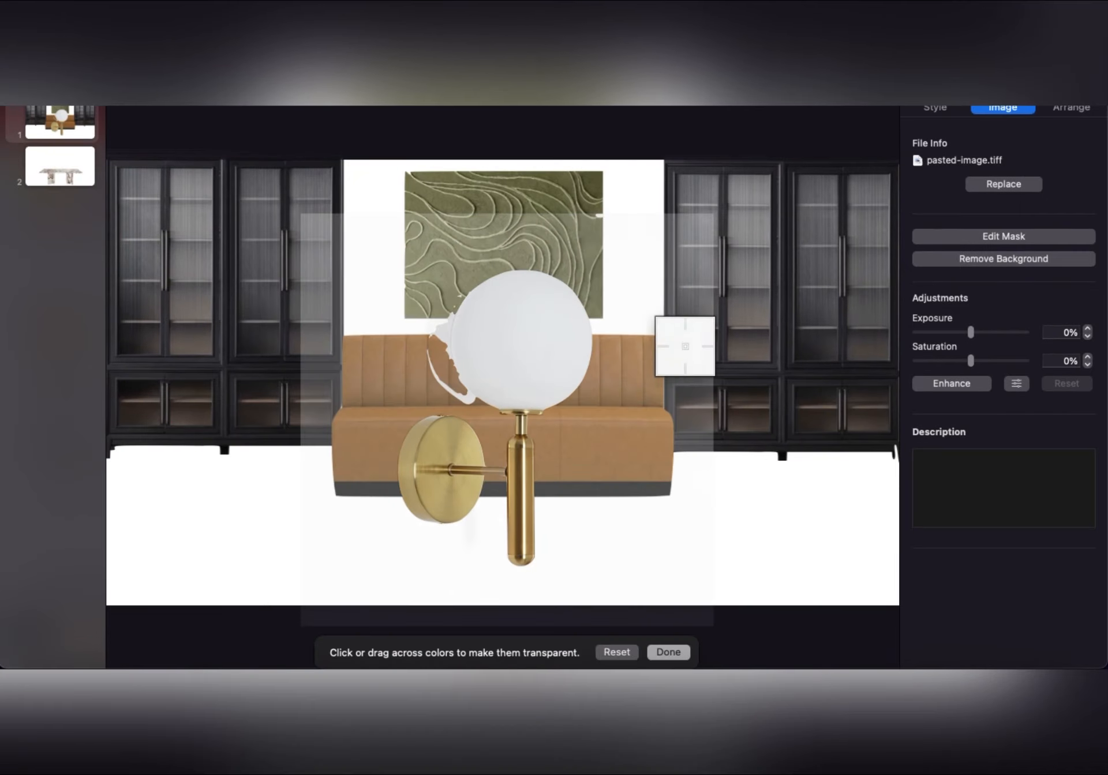
drag(415, 330, 438, 379)
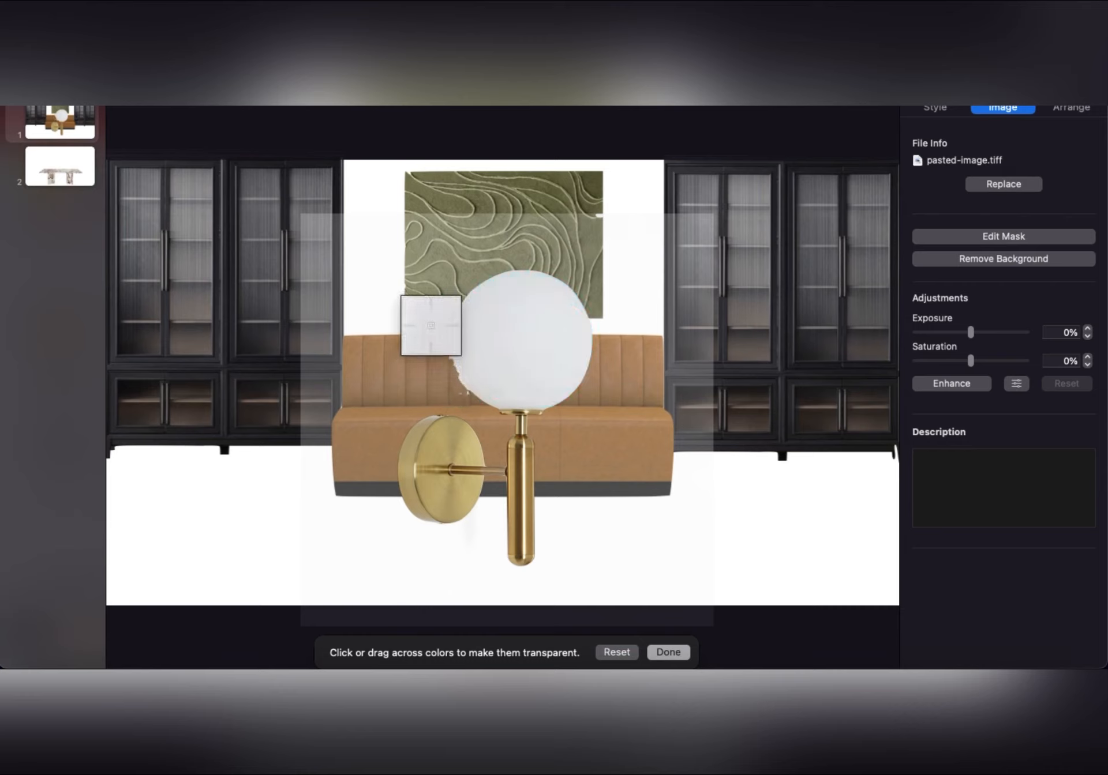
drag(430, 324, 443, 358)
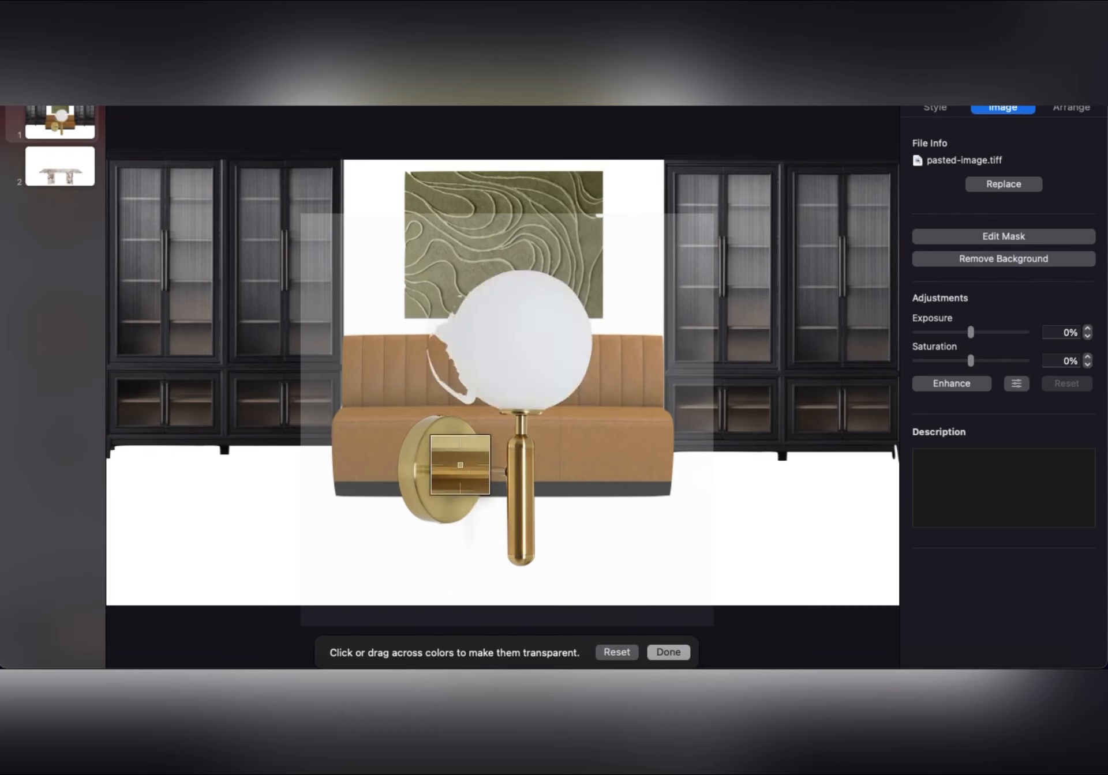
drag(444, 346, 445, 395)
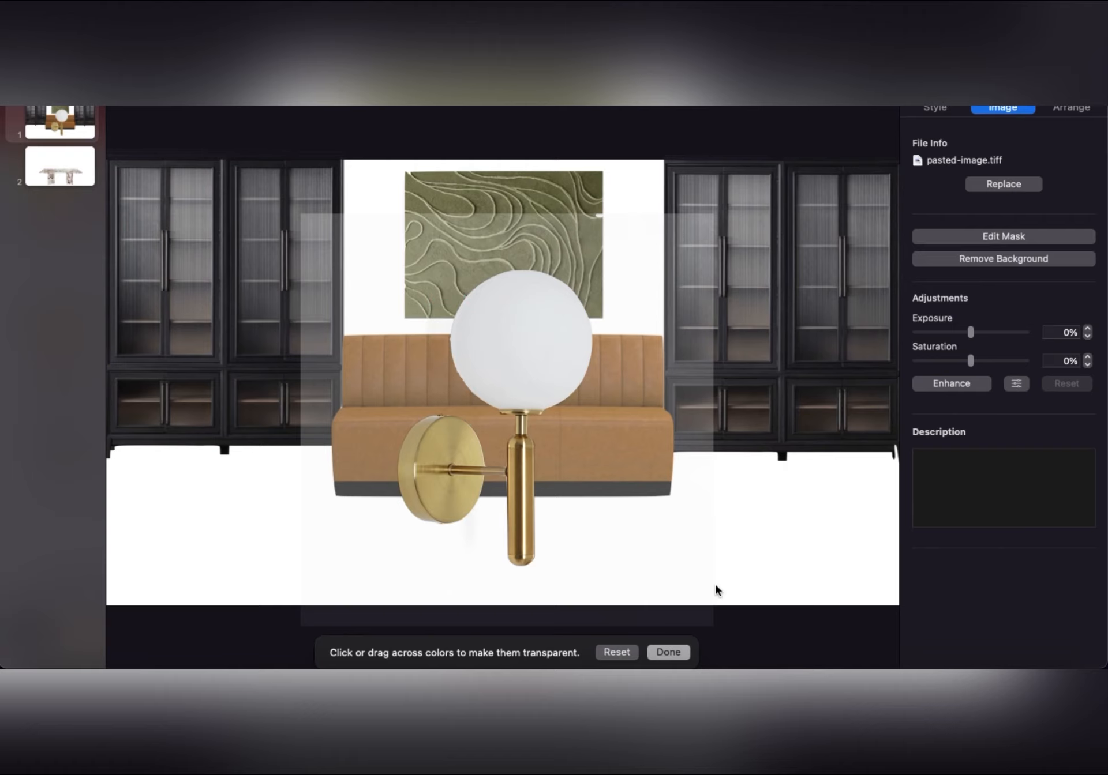
click(678, 651)
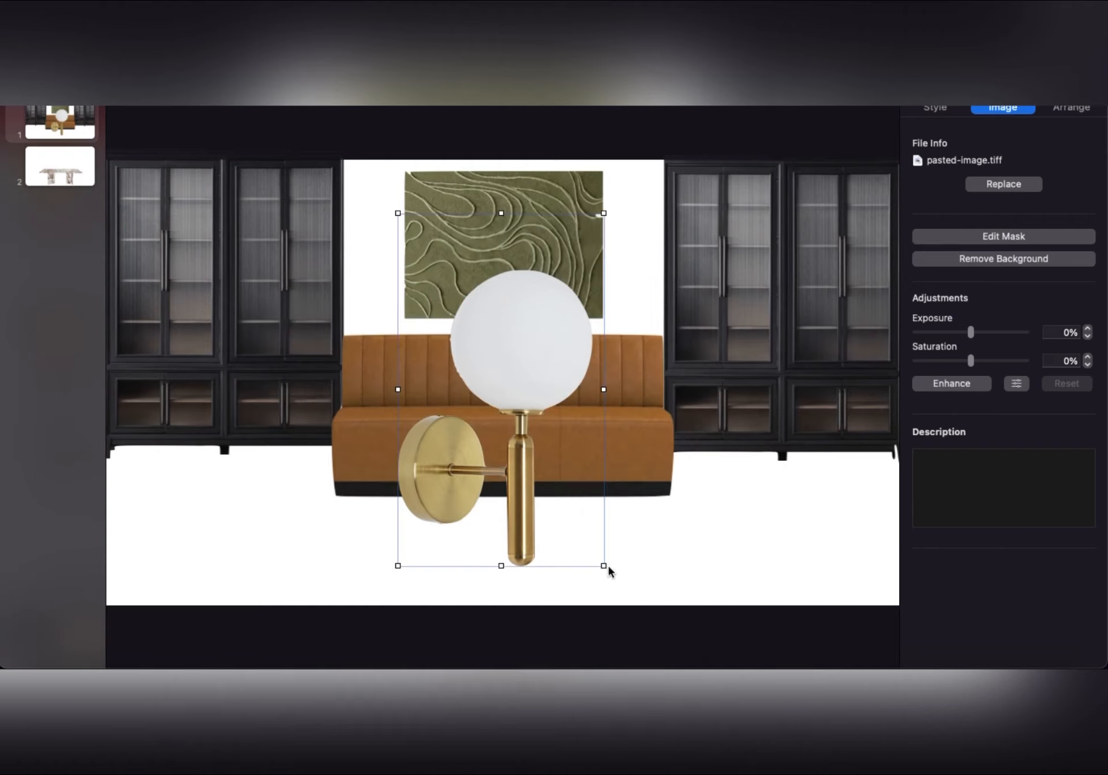